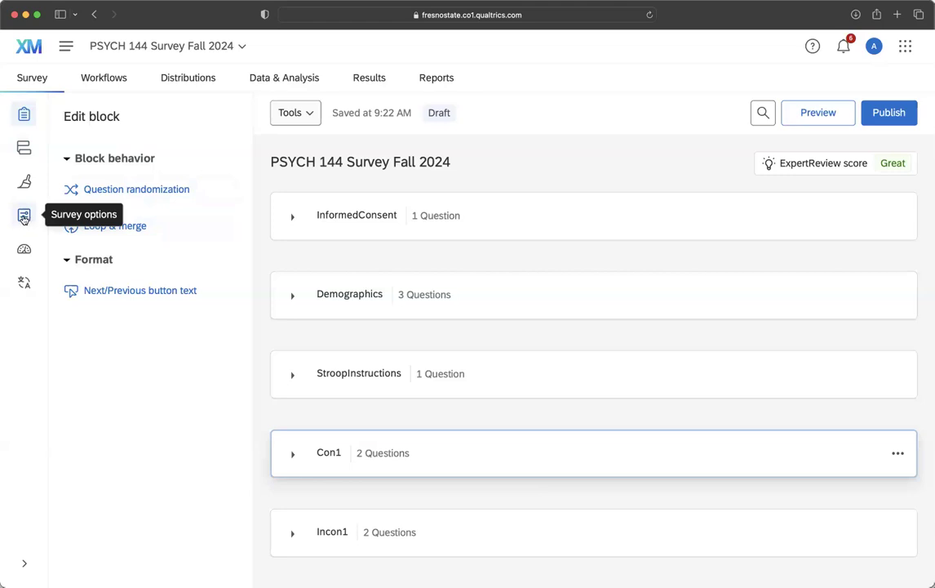
# Open the survey's scoring page from the survey options and bring up the scoring category settings.
pyautogui.click(23, 217)
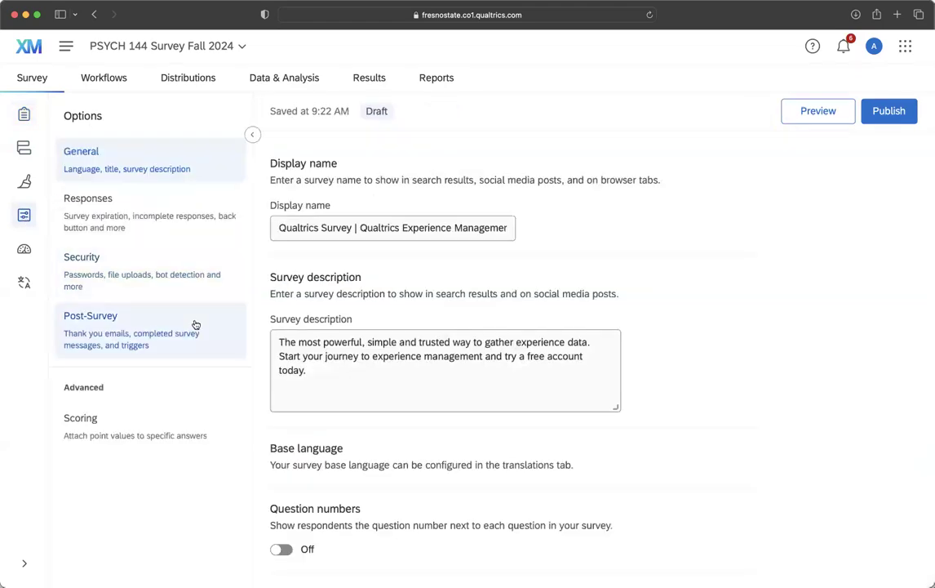
pyautogui.click(139, 441)
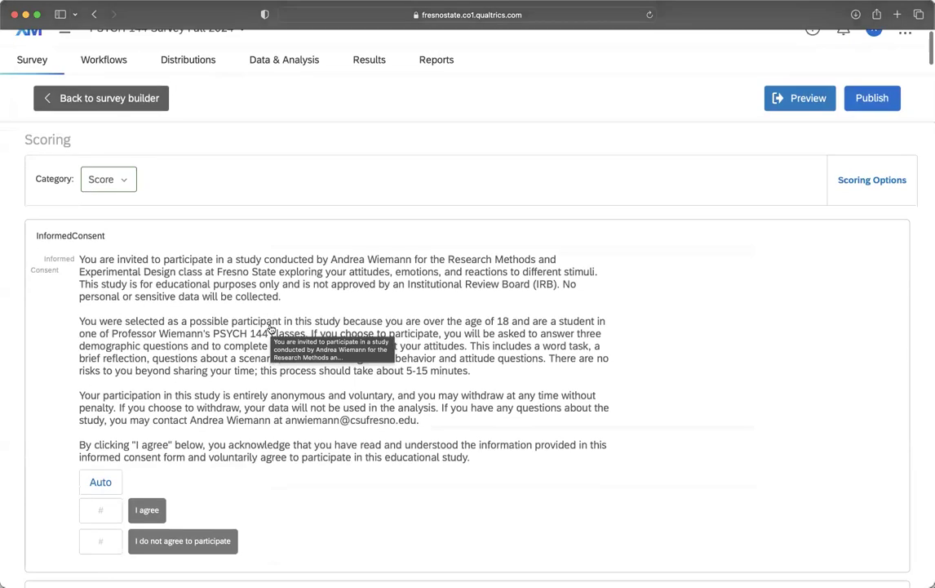
pyautogui.scroll(-5, 271, 329)
pyautogui.scroll(-4, 289, 330)
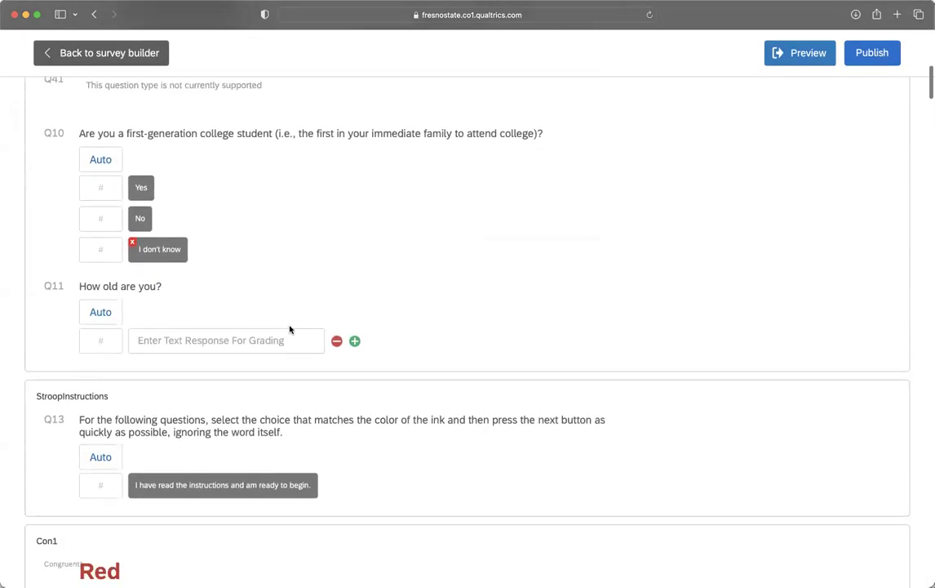
pyautogui.scroll(7, 290, 330)
pyautogui.scroll(2, 289, 330)
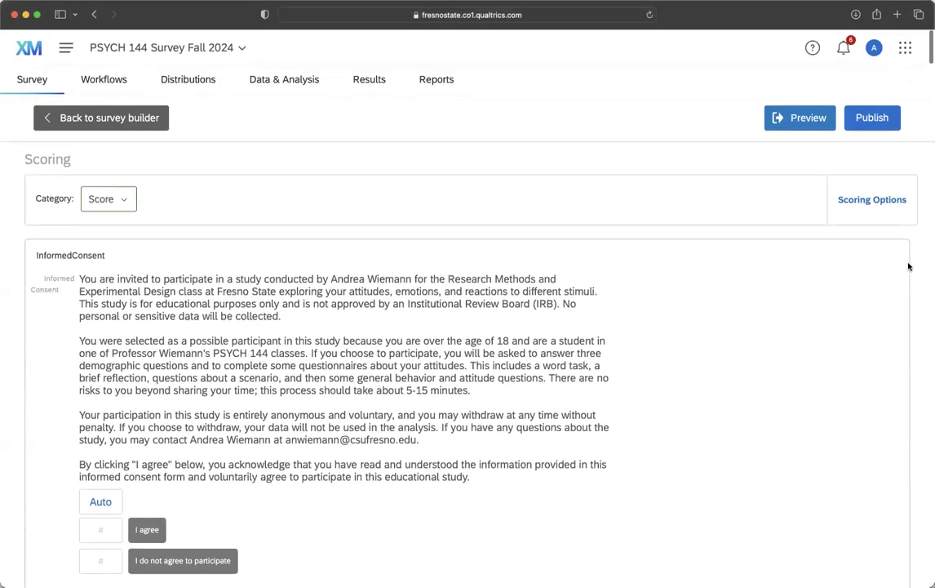
pyautogui.click(874, 198)
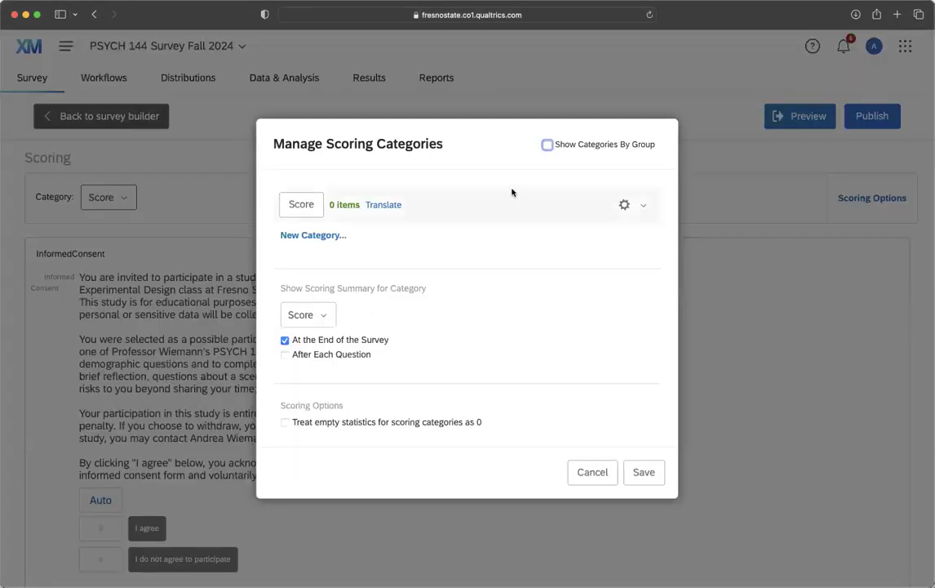
# Add a new scoring category named Congruent.
pyautogui.click(304, 234)
pyautogui.write('Conr')
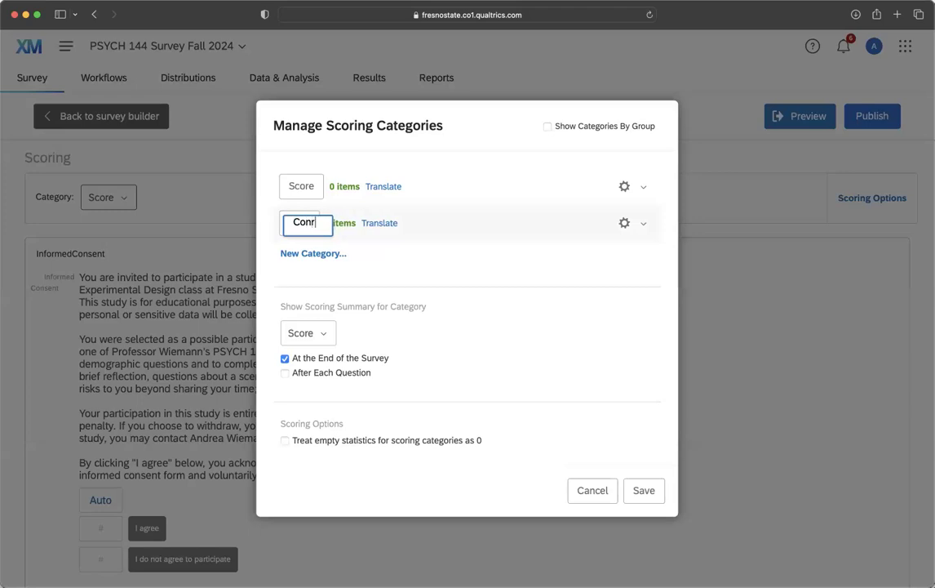
pyautogui.press('BackSpace')
pyautogui.write('gruent')
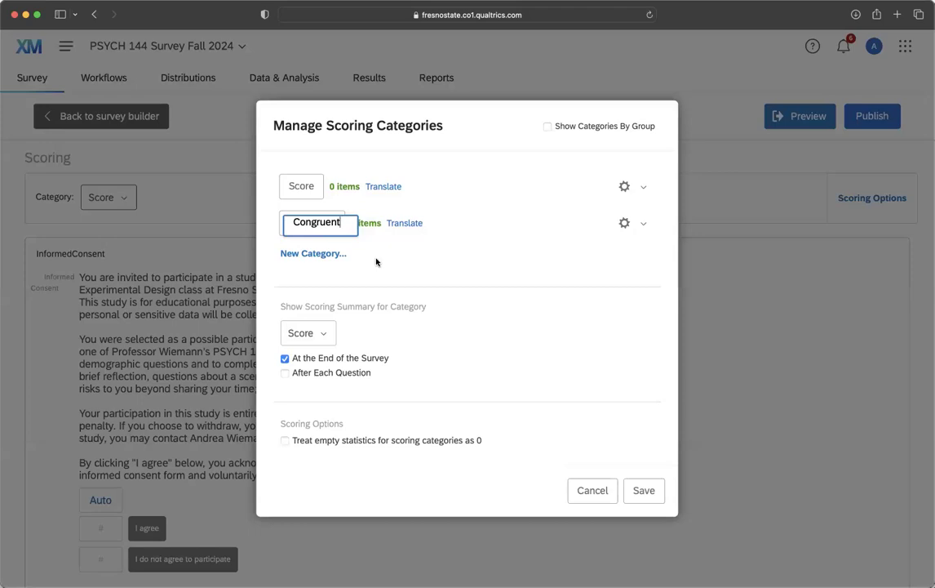
pyautogui.click(424, 251)
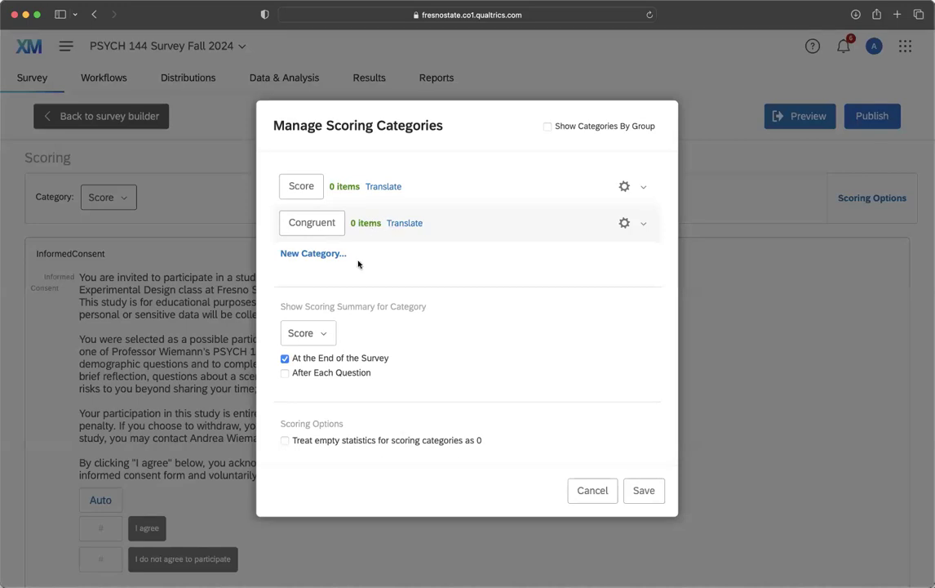
# Rename the default Score category as Empathy and save the scoring categories.
pyautogui.click(298, 188)
pyautogui.write('Empathy')
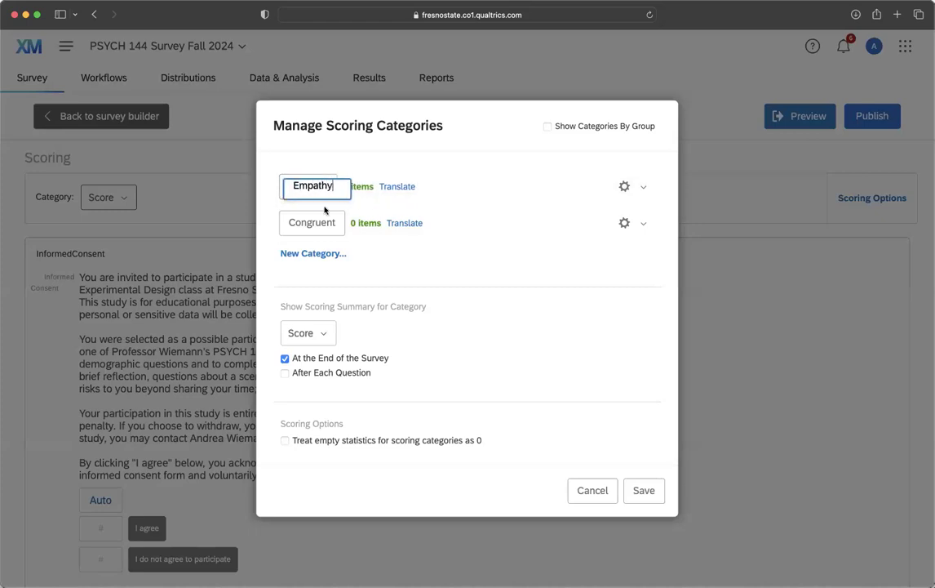
pyautogui.click(390, 260)
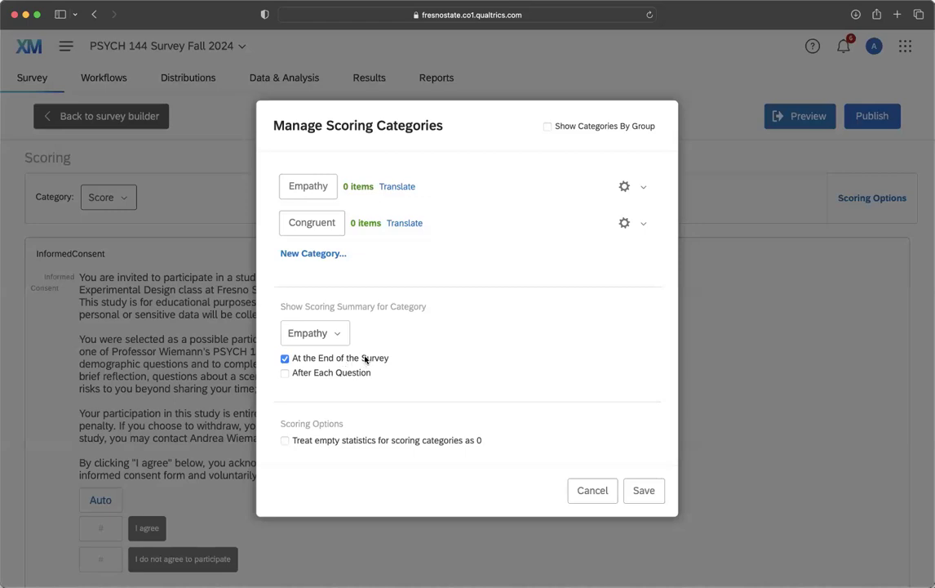
pyautogui.click(639, 490)
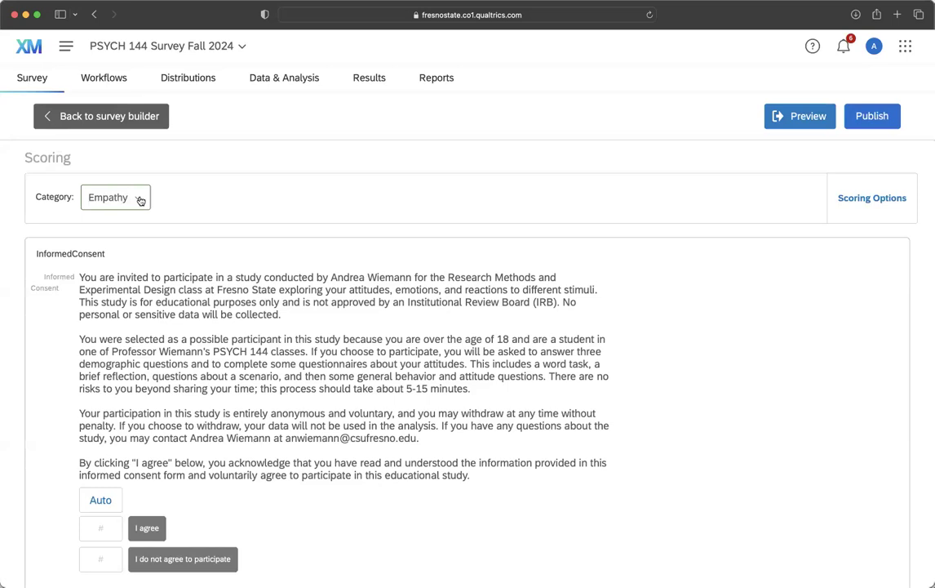
# Auto-score question Q56 in the Empathy block from 1 for Strongly disagree to 5 for Strongly agree.
pyautogui.scroll(-5, 188, 212)
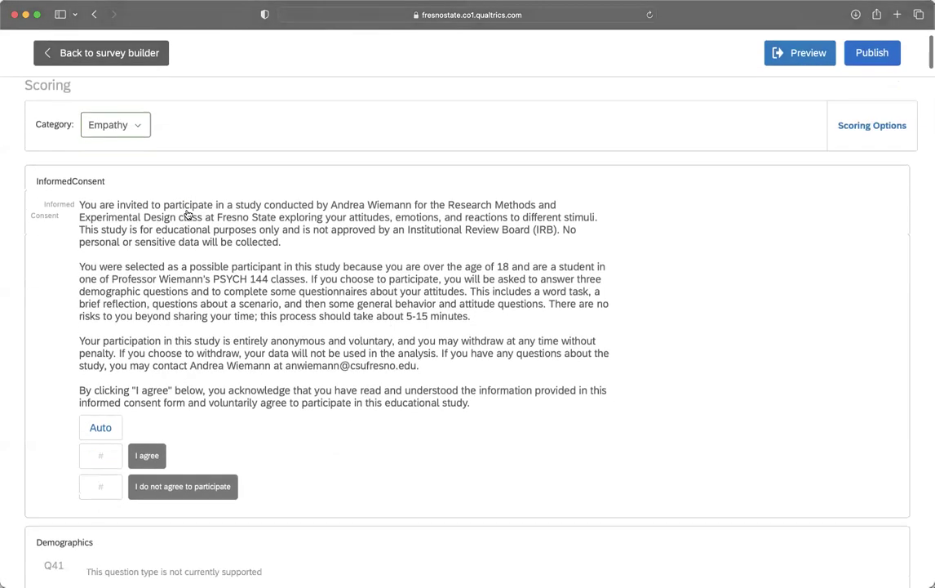
pyautogui.scroll(-15, 227, 215)
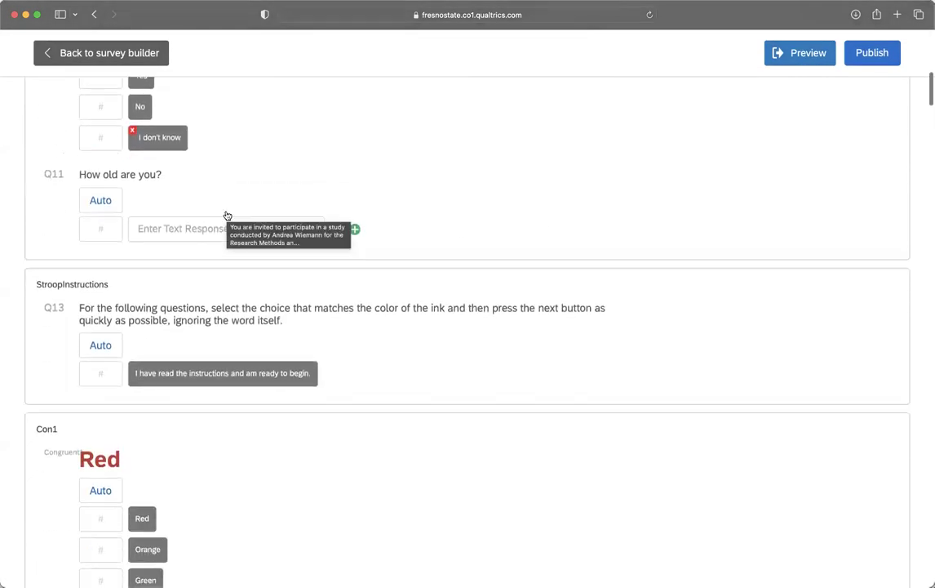
pyautogui.scroll(-20, 230, 216)
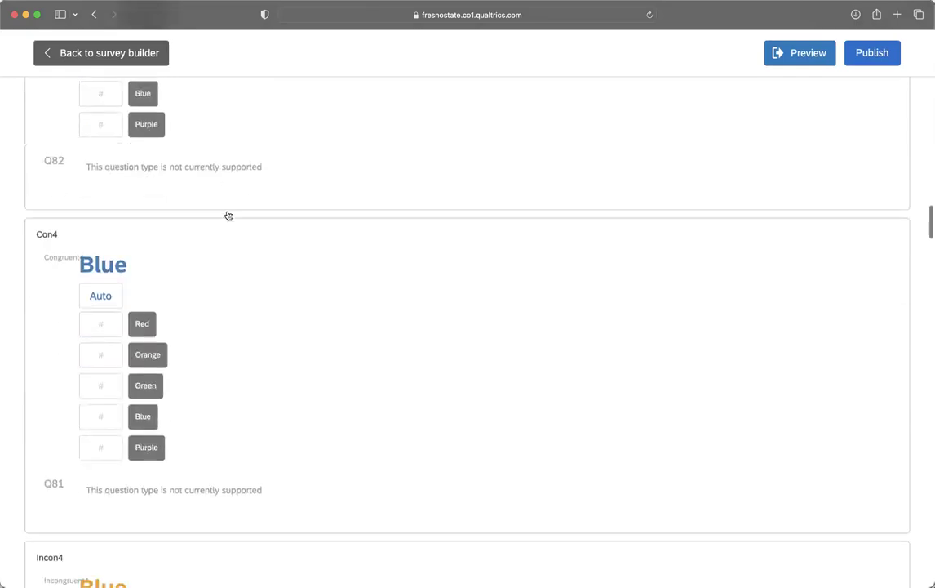
pyautogui.scroll(-20, 228, 215)
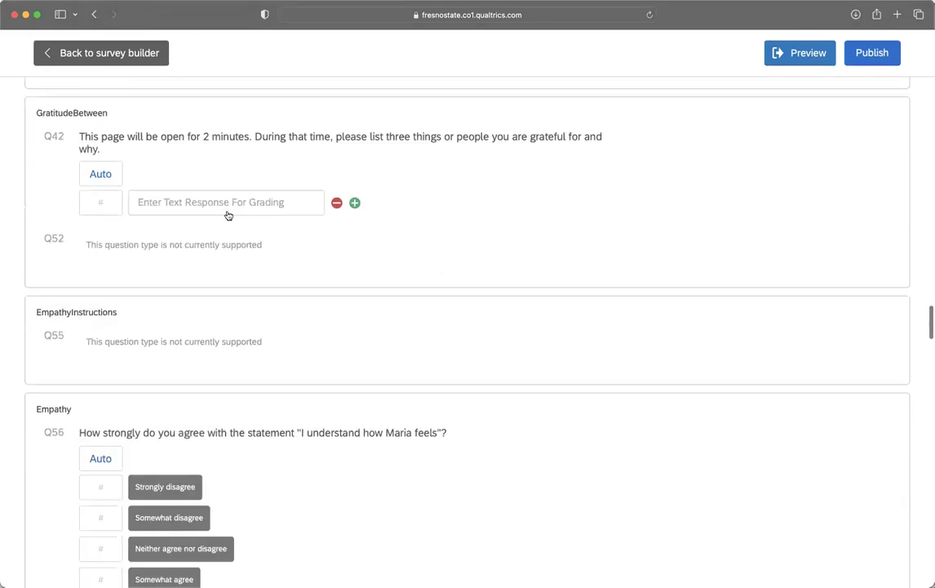
pyautogui.scroll(-5, 228, 214)
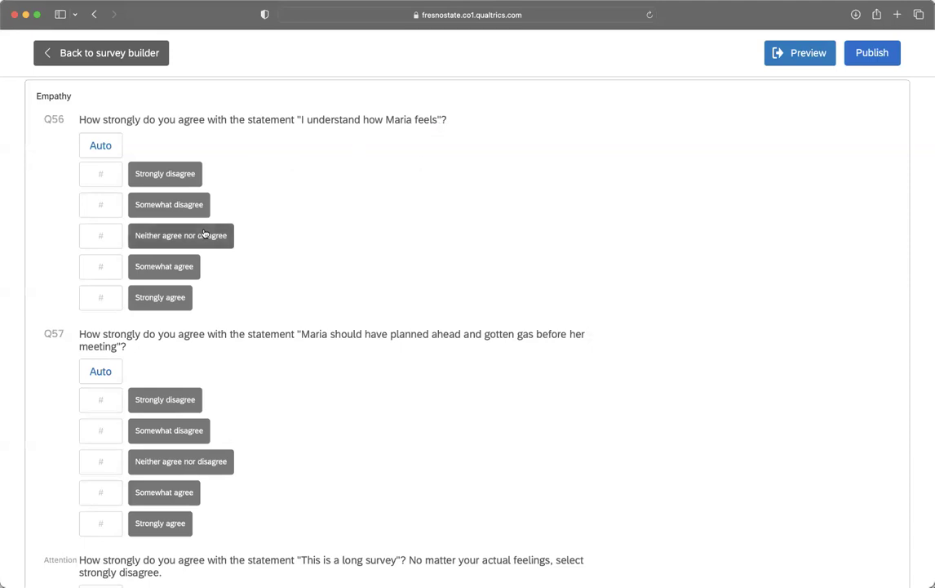
pyautogui.click(100, 146)
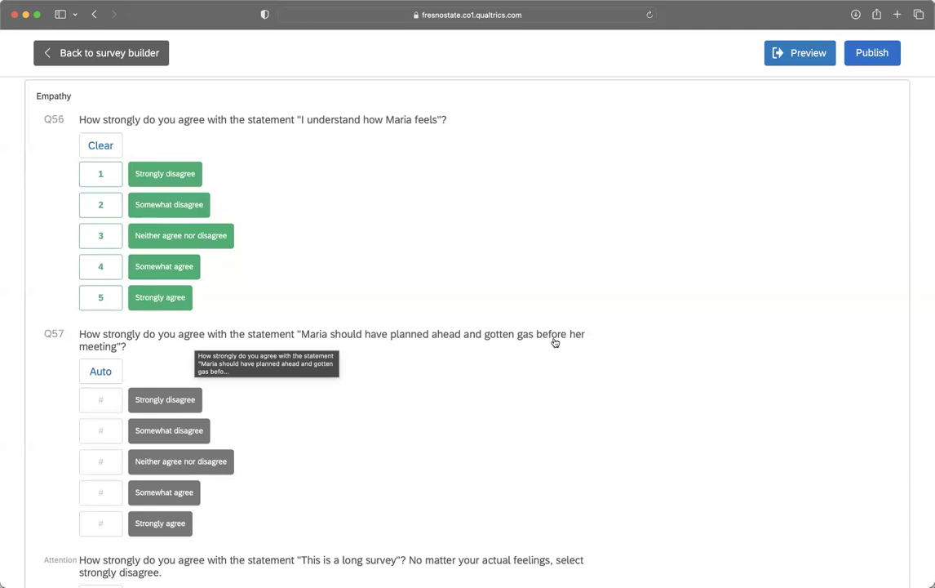
pyautogui.click(102, 399)
pyautogui.click(109, 402)
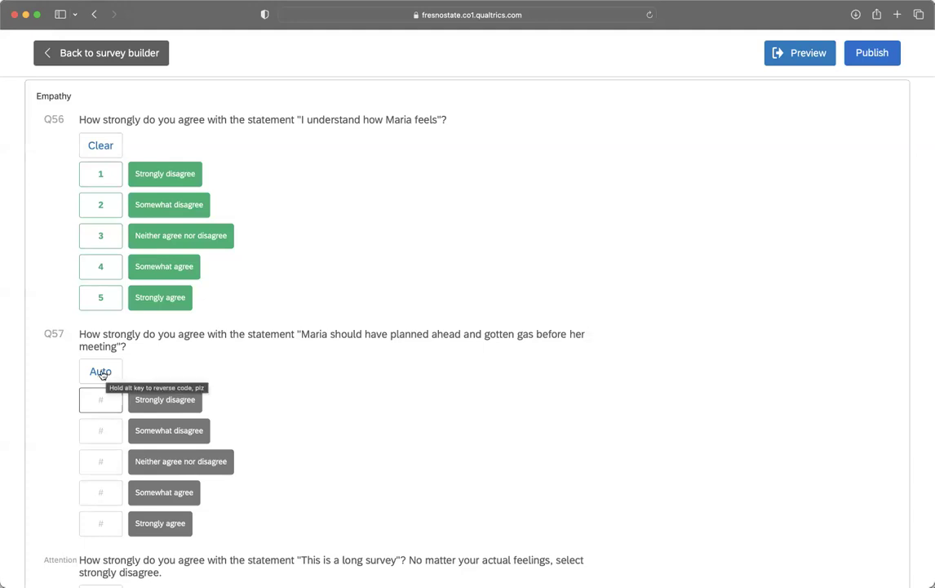
pyautogui.click(102, 373)
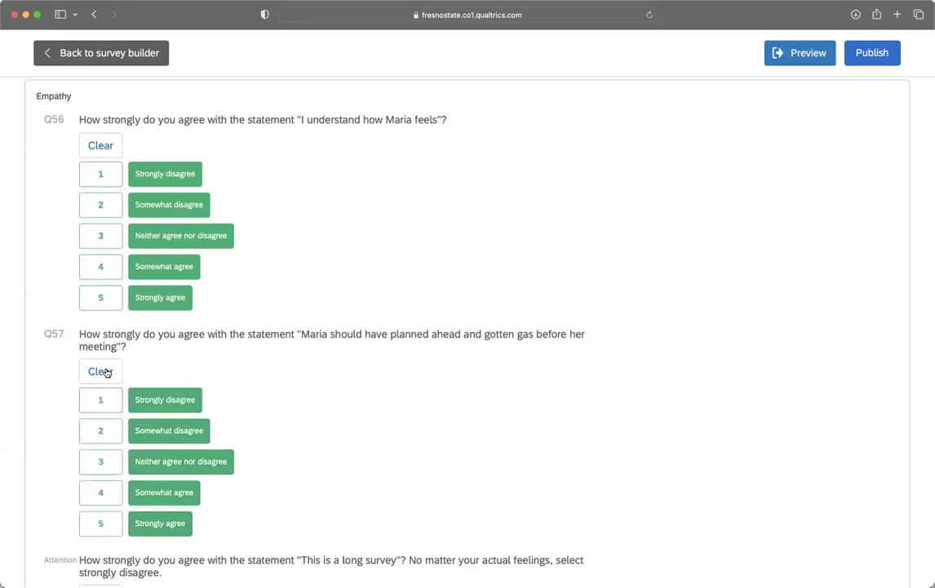
pyautogui.click(106, 372)
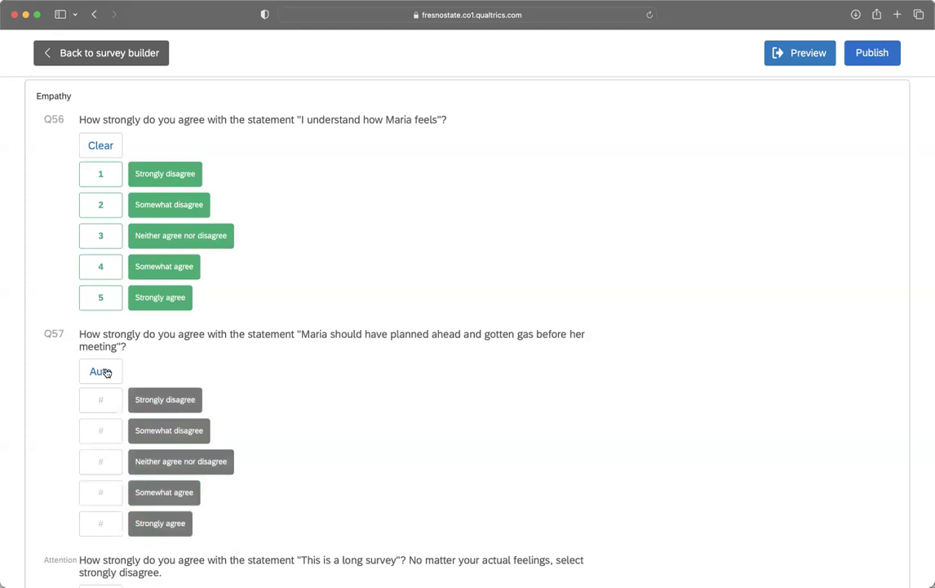
# Reverse-score questions Q57 and Q59 from 5 for Strongly disagree to 1 for Strongly agree, skipping the attention check between them.
pyautogui.click(106, 372)
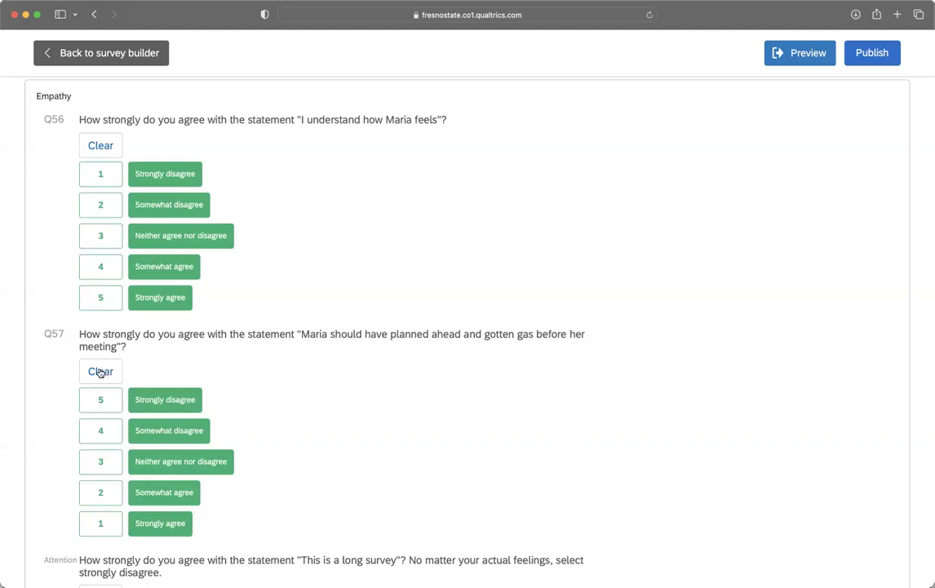
pyautogui.click(129, 396)
pyautogui.scroll(-3, 346, 364)
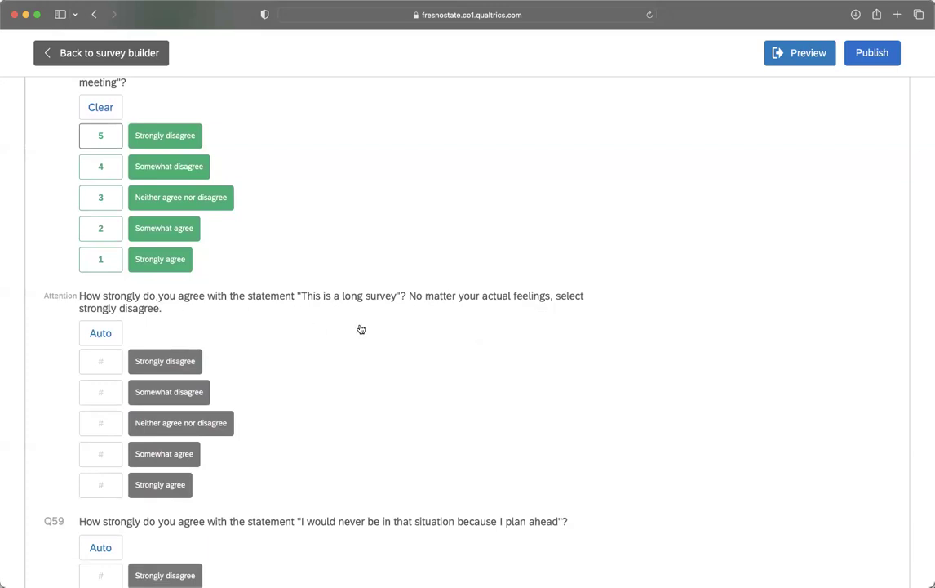
pyautogui.click(114, 454)
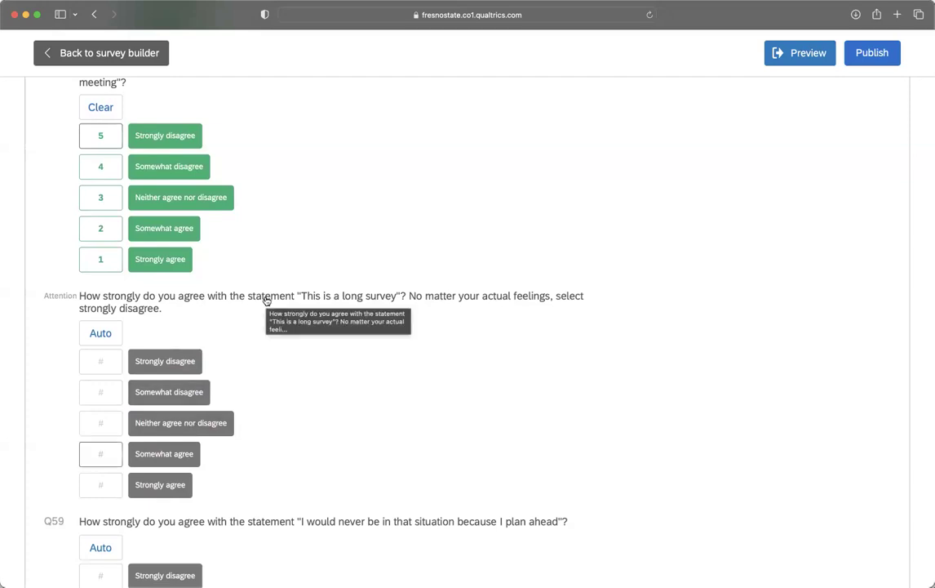
pyautogui.scroll(-6, 266, 301)
pyautogui.scroll(-1, 266, 300)
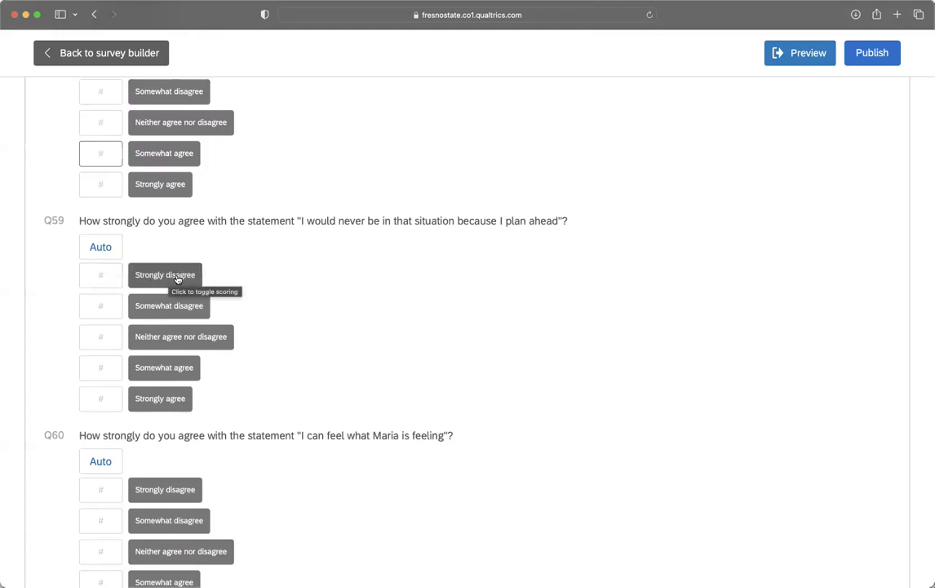
pyautogui.keyDown('alt'); pyautogui.click(93, 247); pyautogui.keyUp('alt')
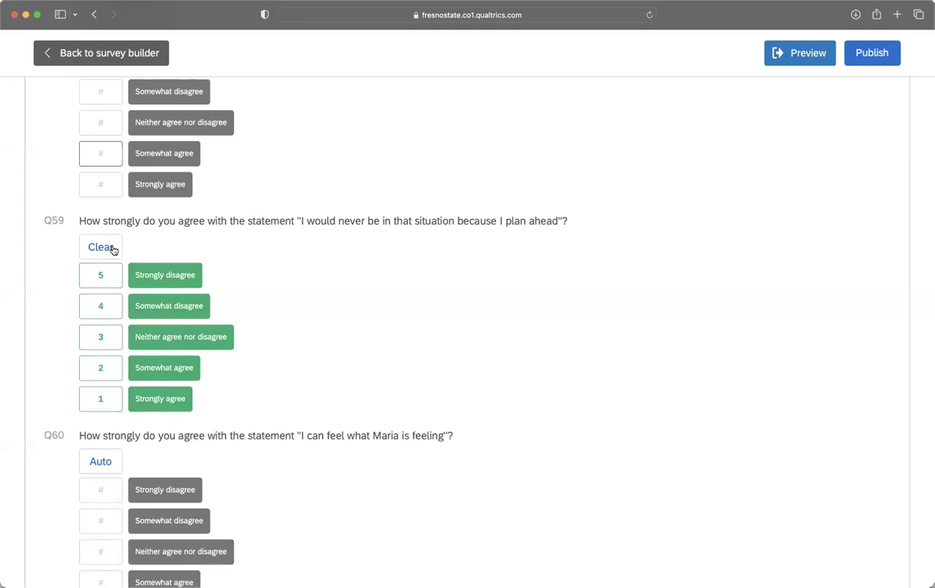
# Auto-score questions Q60 and Q61 from 1 for Strongly disagree to 5 for Strongly agree.
pyautogui.scroll(-3, 207, 261)
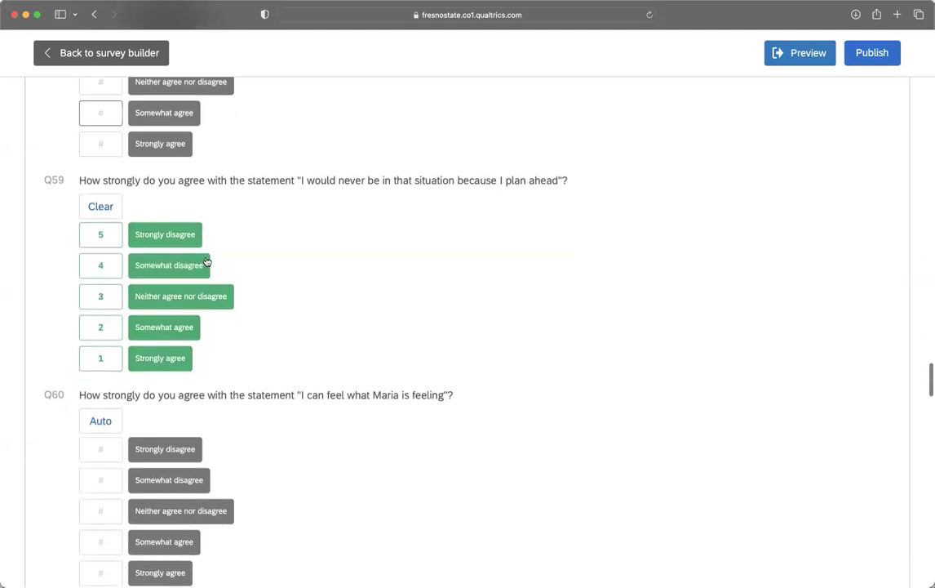
pyautogui.scroll(4, 110, 309)
pyautogui.scroll(-4, 110, 309)
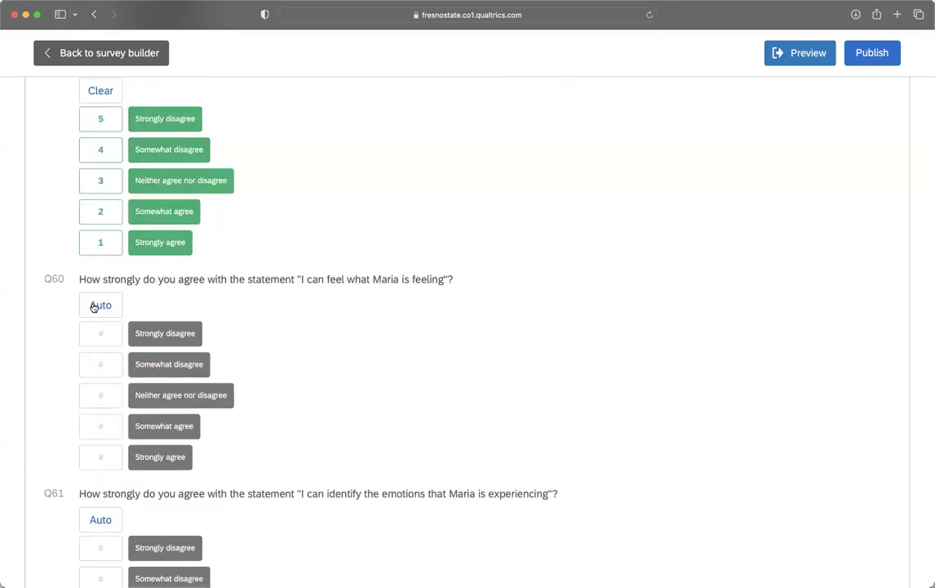
pyautogui.click(94, 306)
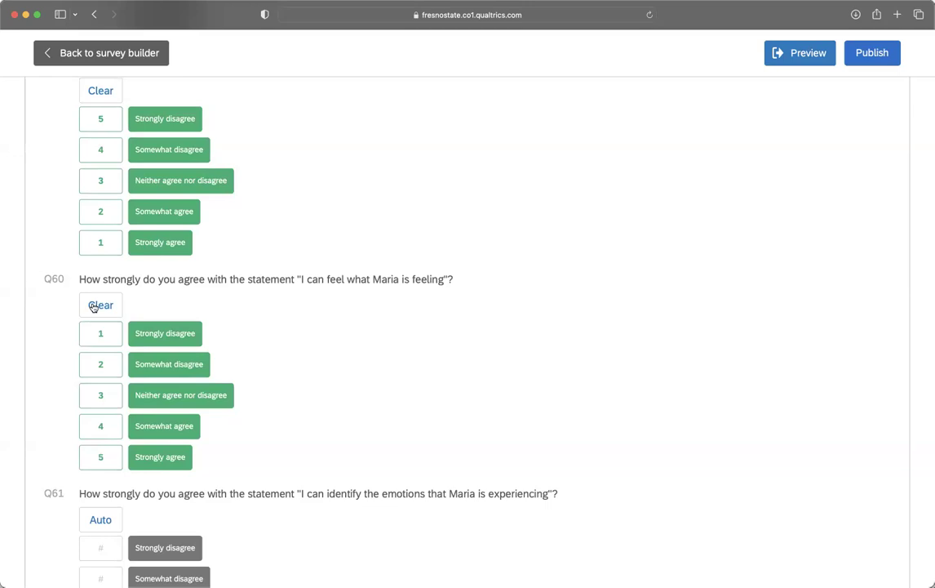
pyautogui.scroll(-6, 280, 263)
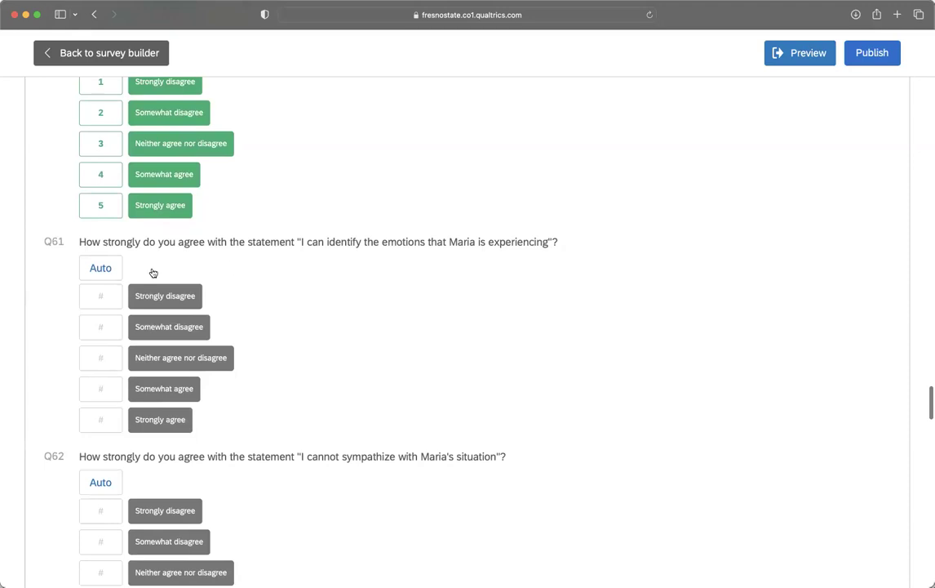
pyautogui.click(100, 270)
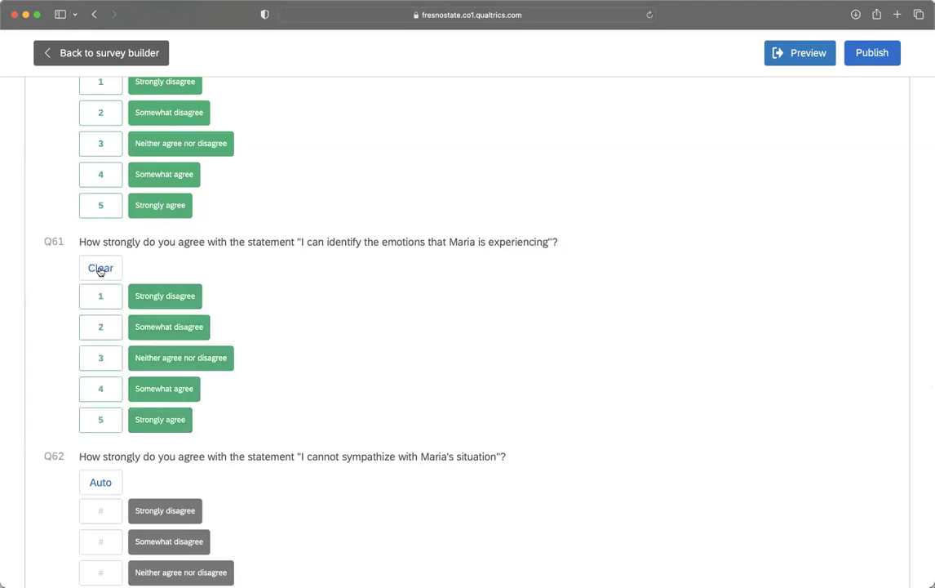
# Reverse-score question Q62 from 5 for Strongly disagree to 1 for Strongly agree.
pyautogui.scroll(-4, 264, 310)
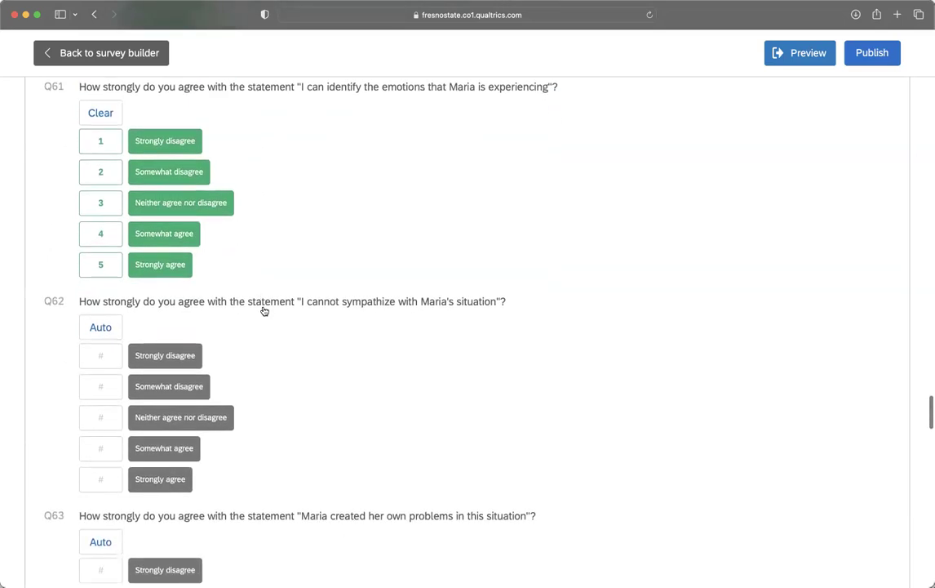
pyautogui.scroll(-2, 263, 310)
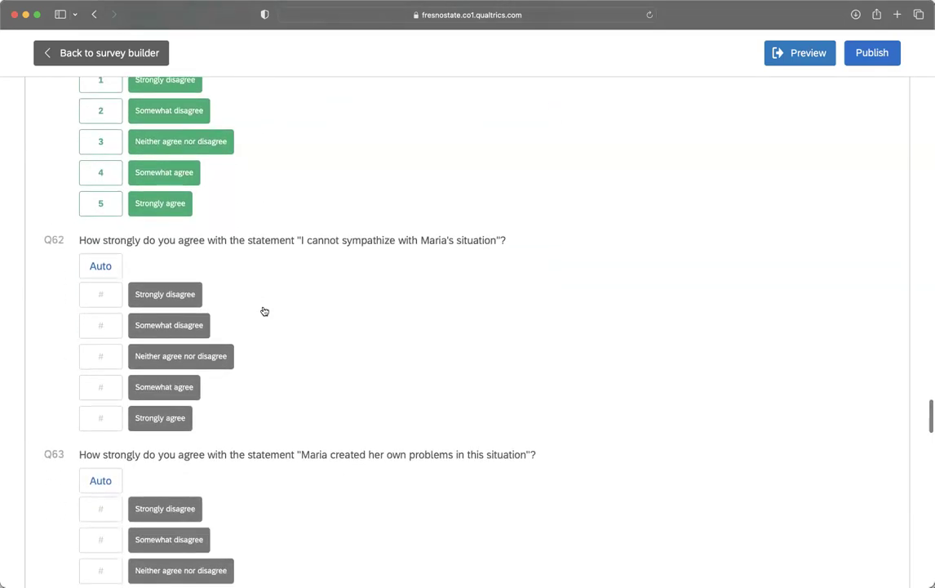
pyautogui.scroll(1, 205, 298)
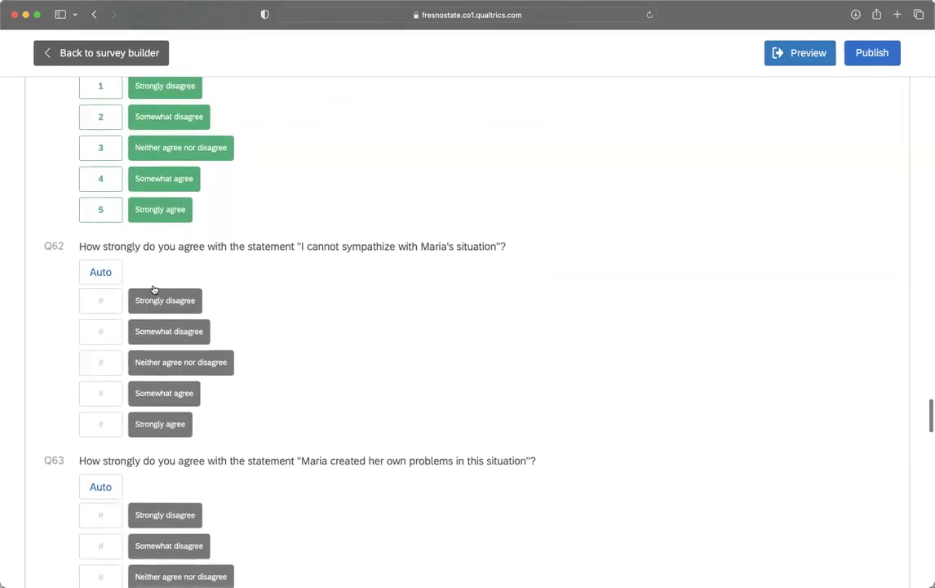
pyautogui.keyDown('alt'); pyautogui.click(101, 276); pyautogui.keyUp('alt')
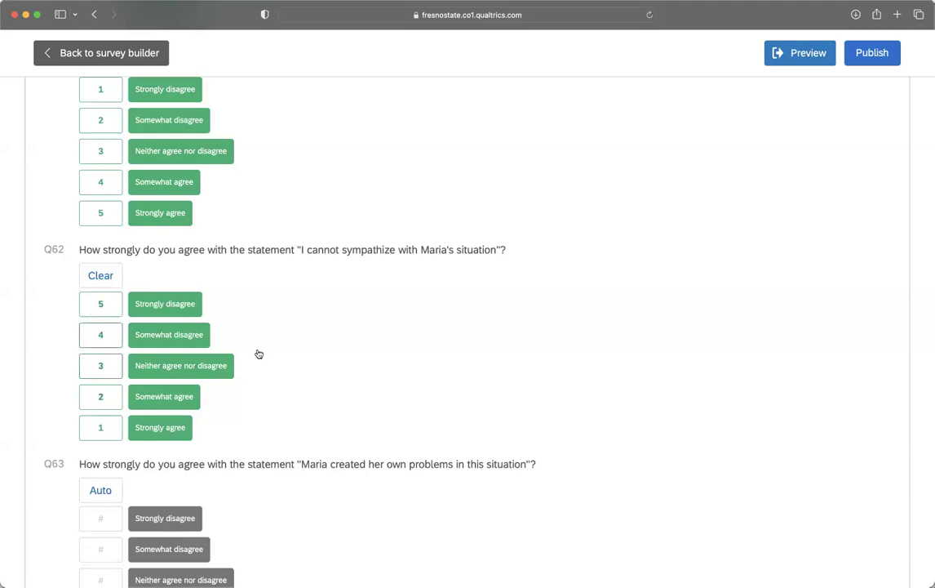
pyautogui.scroll(-5, 262, 353)
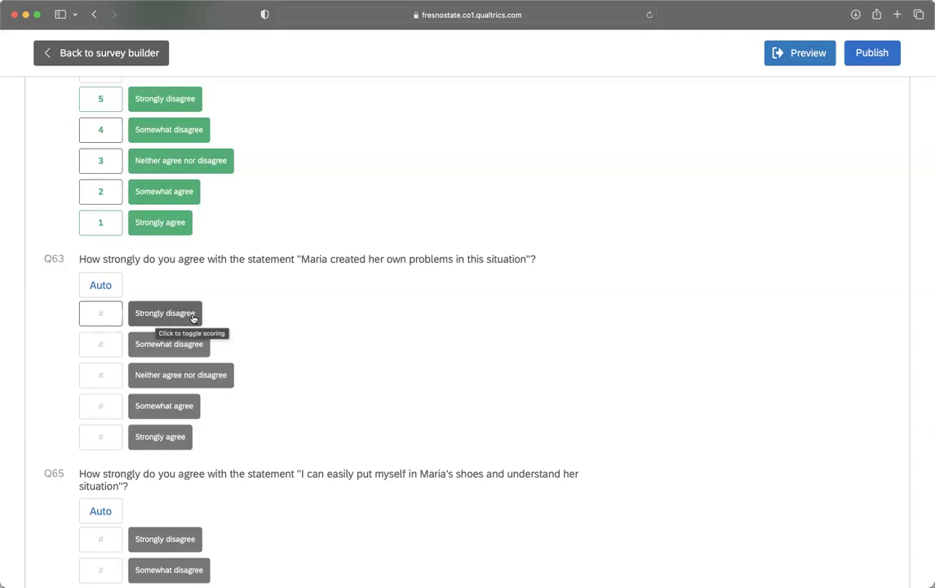
# Reverse-score Q63 from 5 for Strongly disagree to 1 for Strongly agree, and auto-score Q65 from 1 to 5.
pyautogui.click(104, 291)
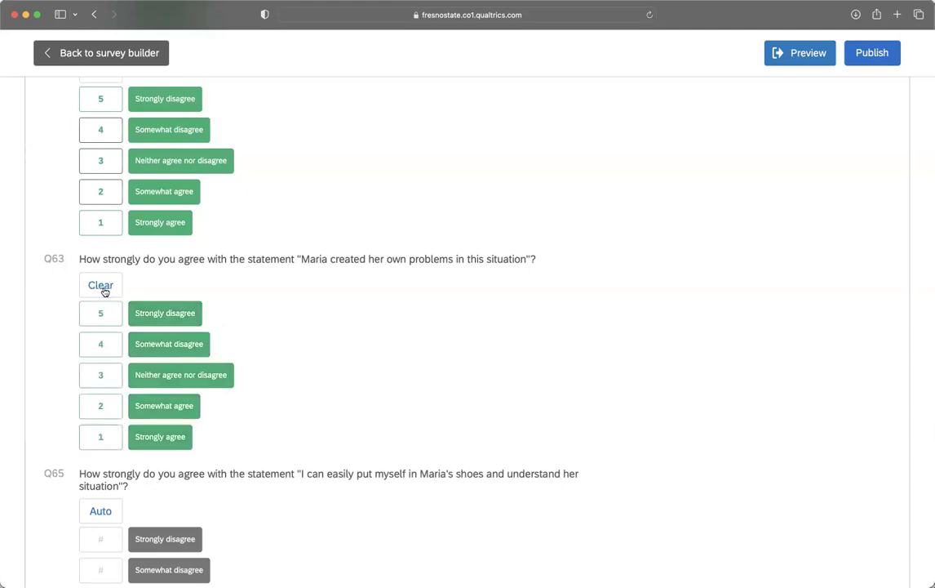
pyautogui.scroll(-5, 254, 303)
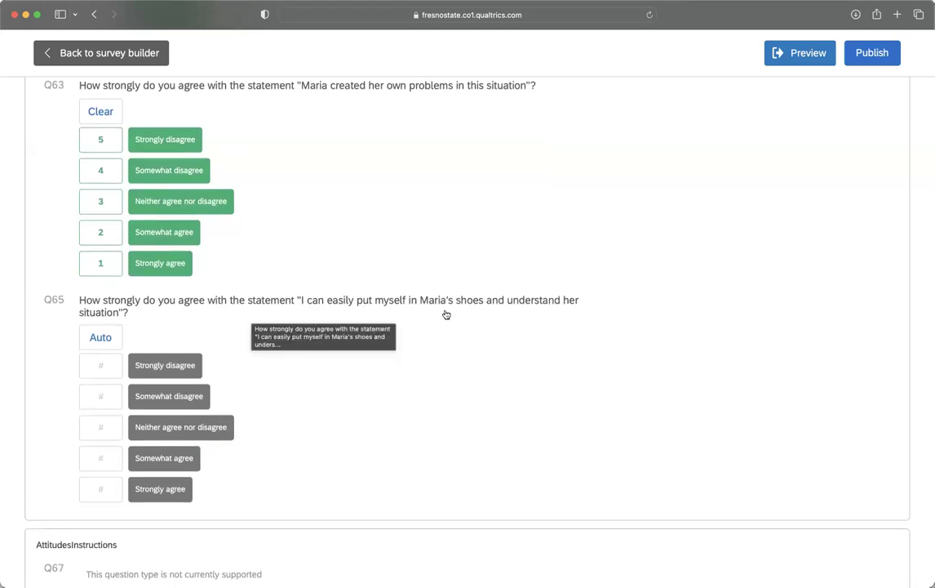
pyautogui.click(101, 343)
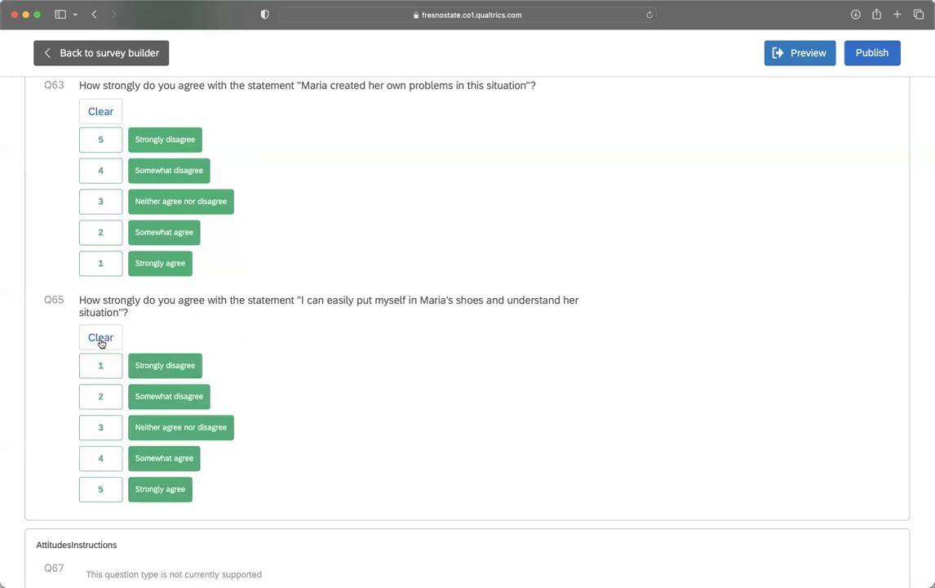
pyautogui.scroll(-6, 309, 371)
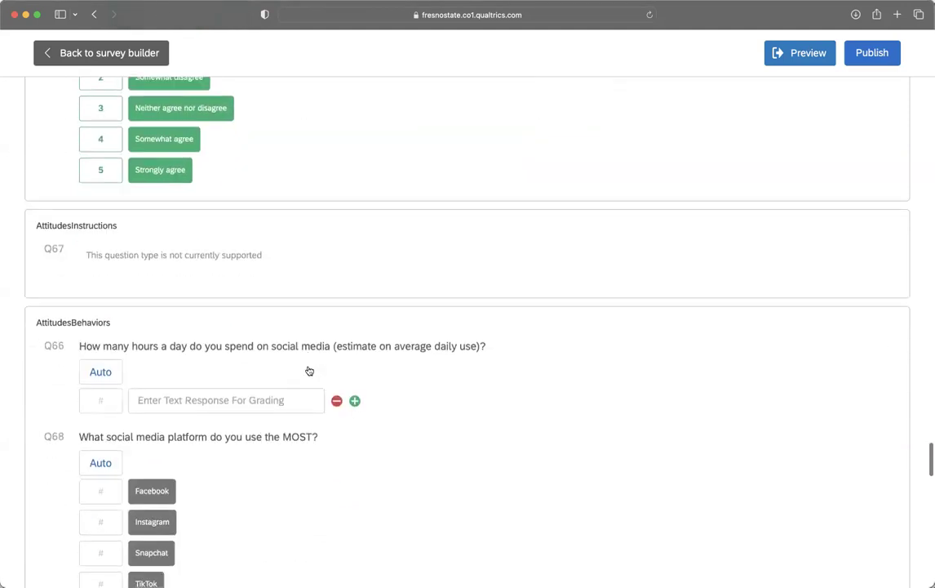
pyautogui.scroll(8, 344, 407)
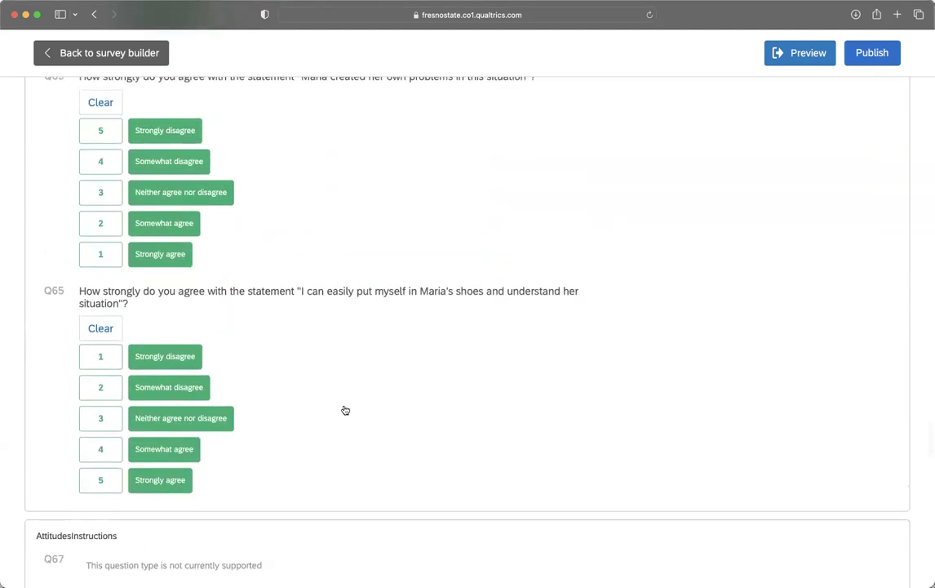
pyautogui.scroll(1, 357, 415)
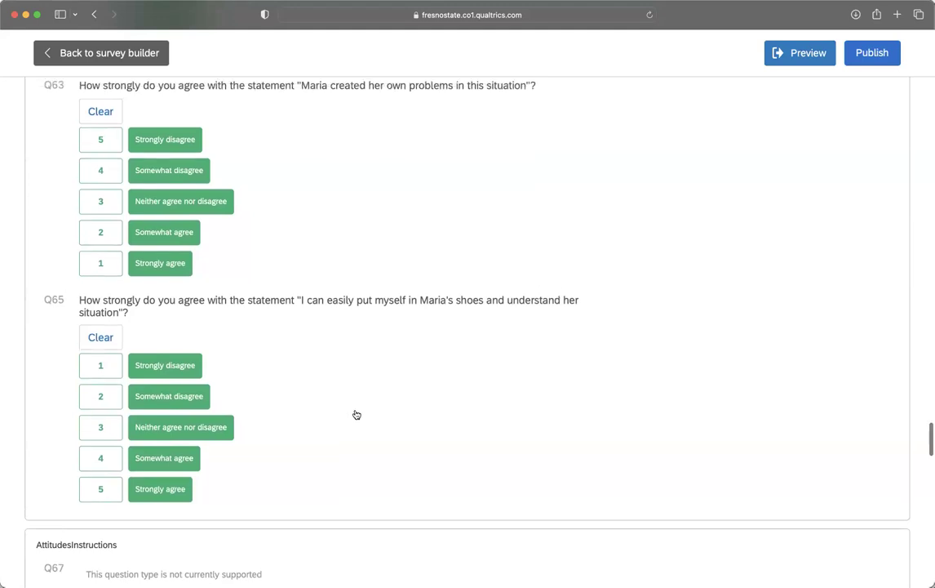
# Switch the scoring category from Empathy to Congruent.
pyautogui.scroll(10, 247, 281)
pyautogui.scroll(20, 248, 282)
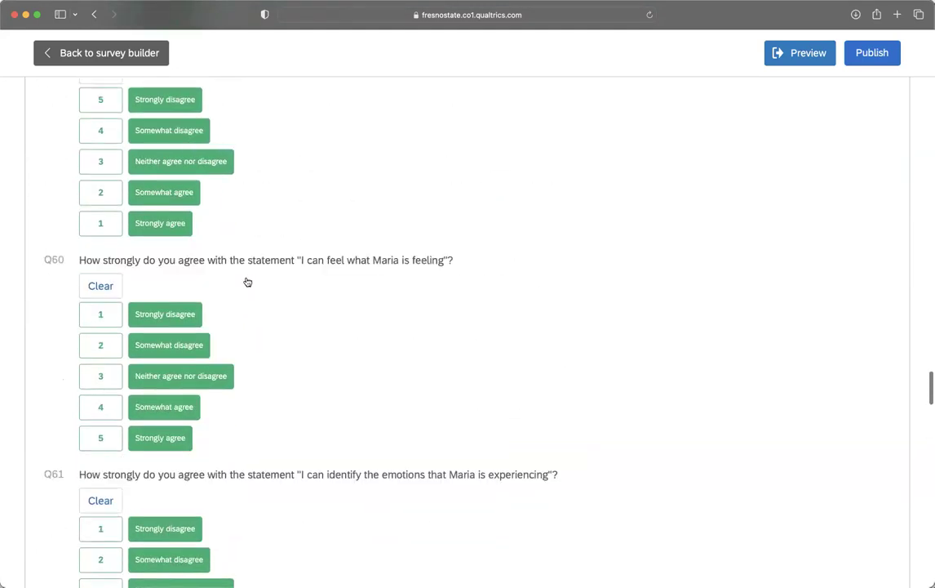
pyautogui.scroll(20, 247, 282)
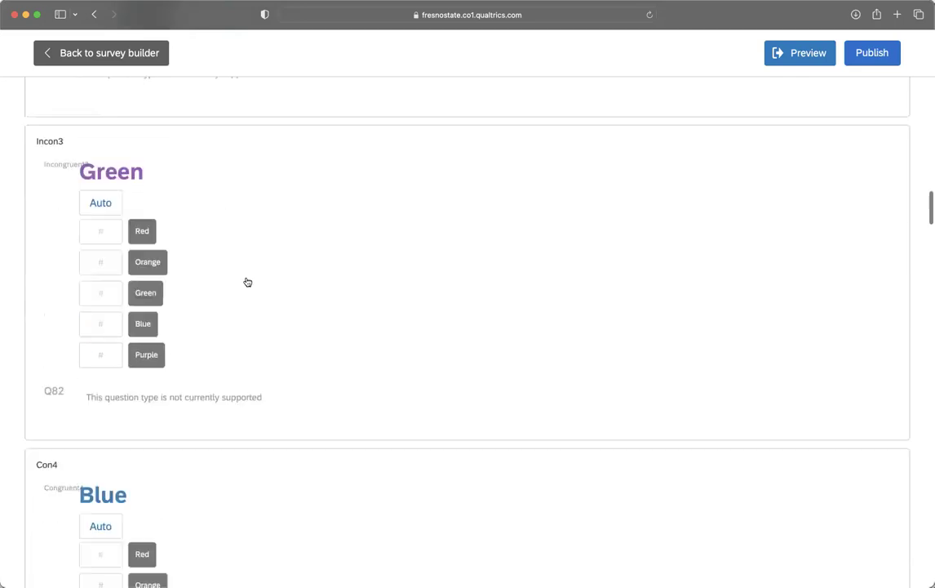
pyautogui.scroll(2, 247, 282)
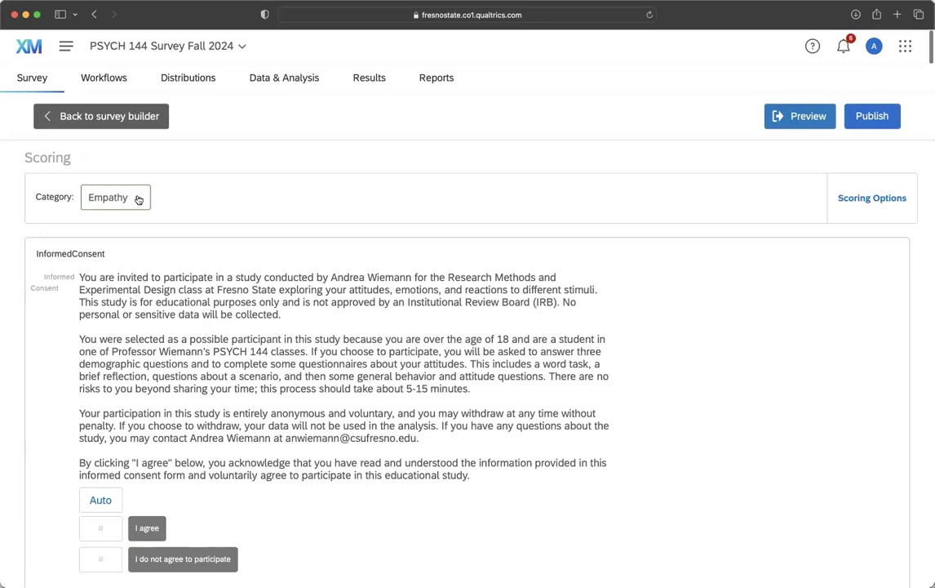
pyautogui.click(138, 200)
pyautogui.click(121, 248)
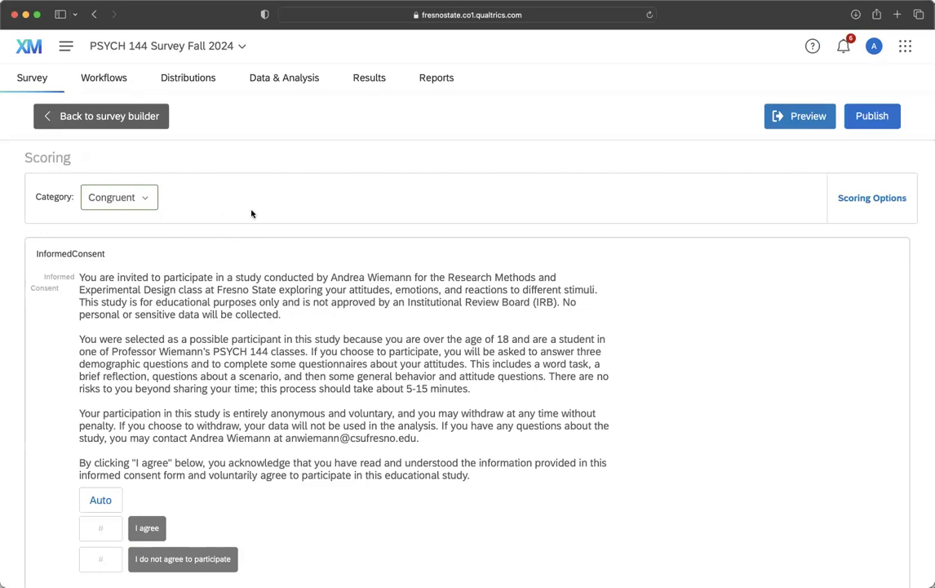
pyautogui.scroll(-15, 227, 220)
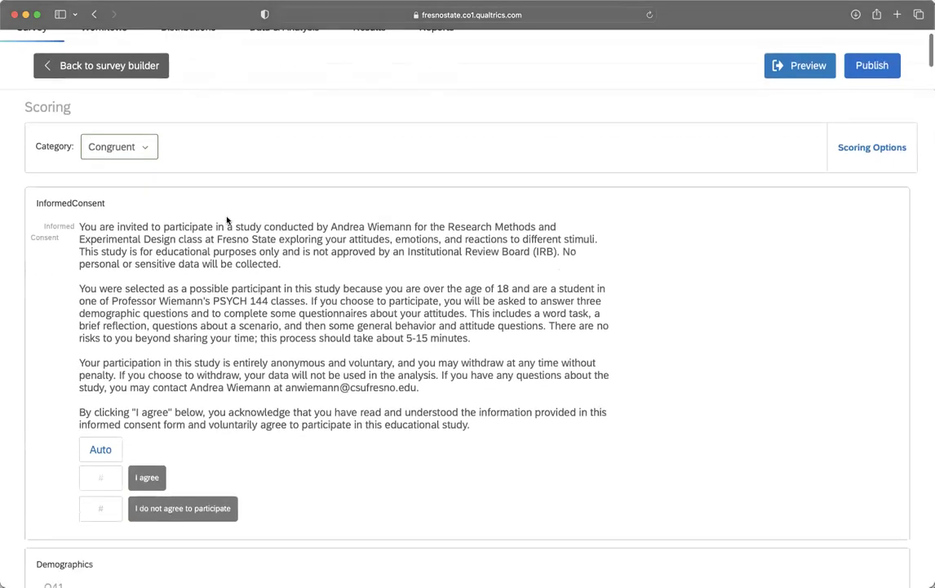
pyautogui.scroll(-8, 229, 221)
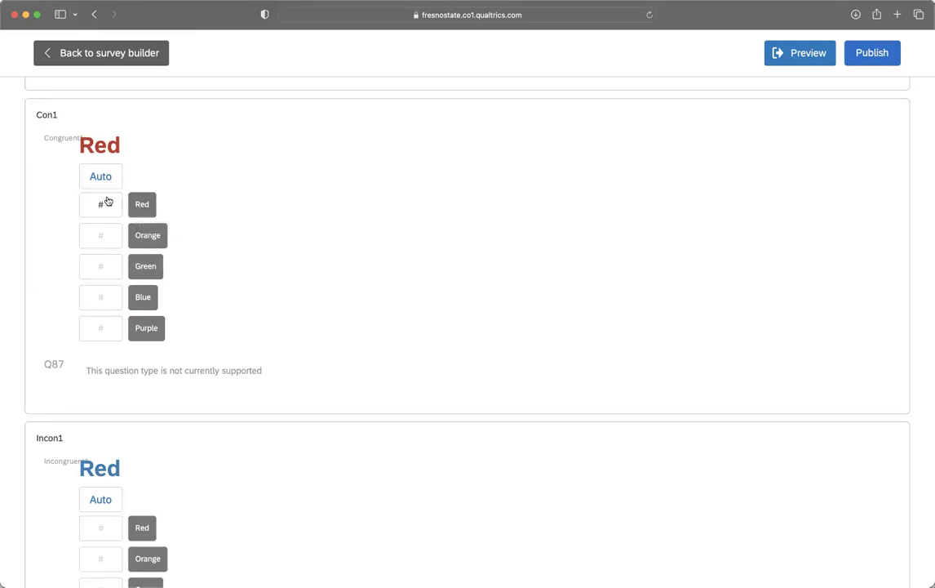
pyautogui.click(106, 203)
pyautogui.click(104, 176)
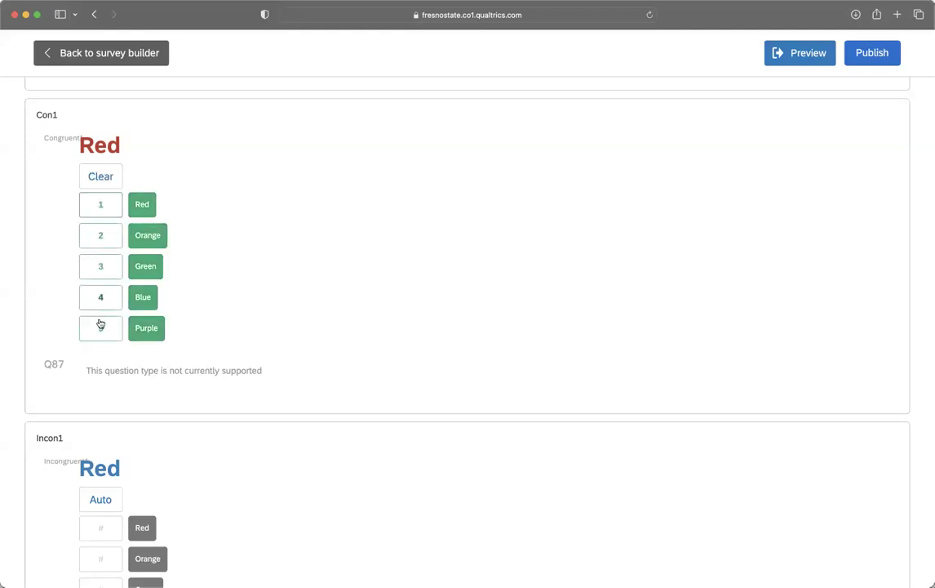
pyautogui.click(112, 176)
# Score the Con1 question with 1 for Red and 0 for Orange, Green, Blue and Purple.
pyautogui.click(101, 206)
pyautogui.write('1')
pyautogui.click(101, 236)
pyautogui.write('1')
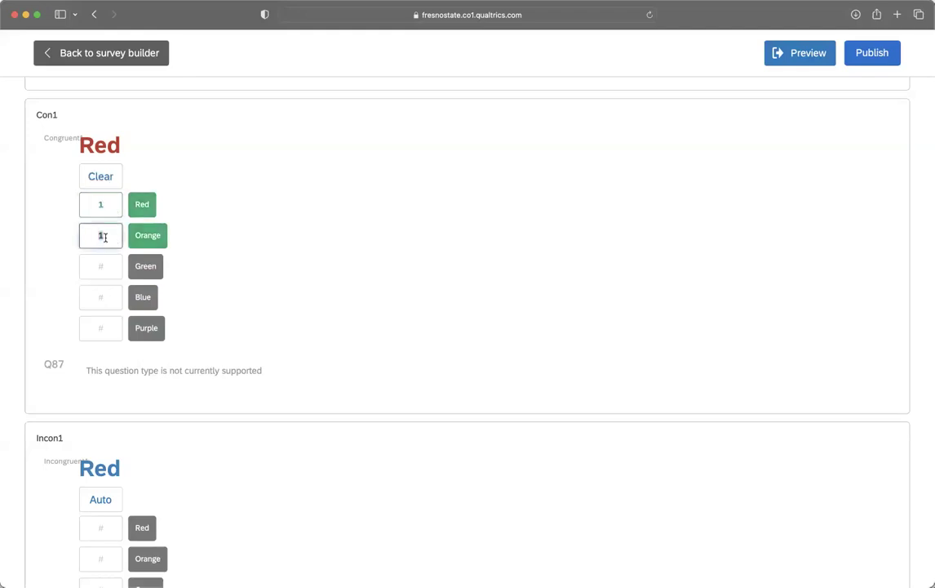
pyautogui.press('BackSpace')
pyautogui.write('0')
pyautogui.click(104, 266)
pyautogui.write('0')
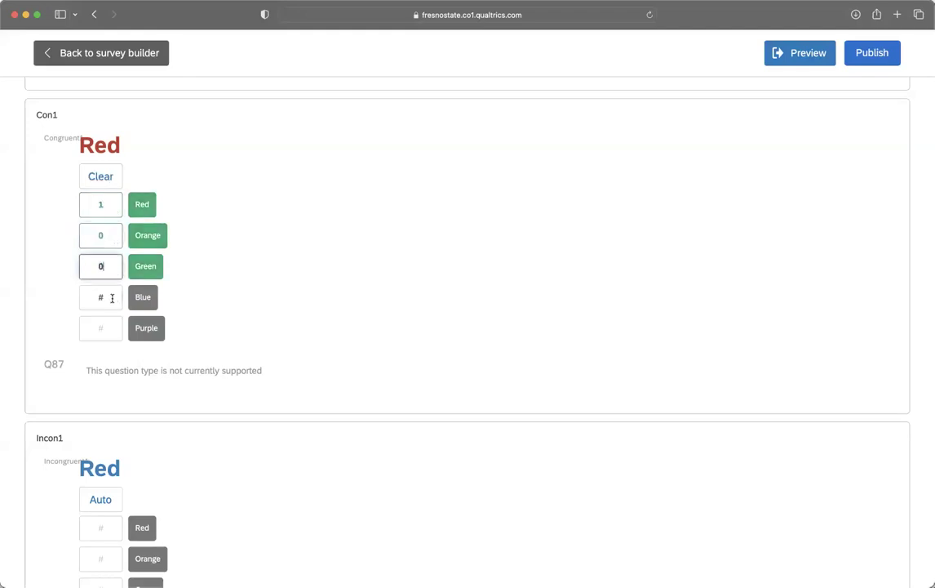
pyautogui.click(109, 296)
pyautogui.write('0')
pyautogui.click(109, 329)
pyautogui.write('0')
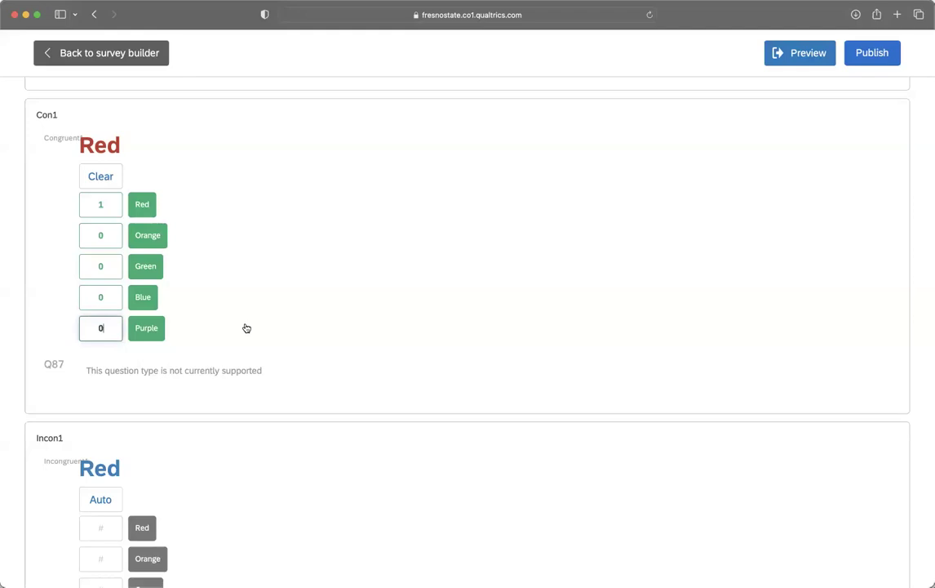
# Score the Con2 question with 1 for Orange and 0 for the other colors.
pyautogui.scroll(-10, 246, 328)
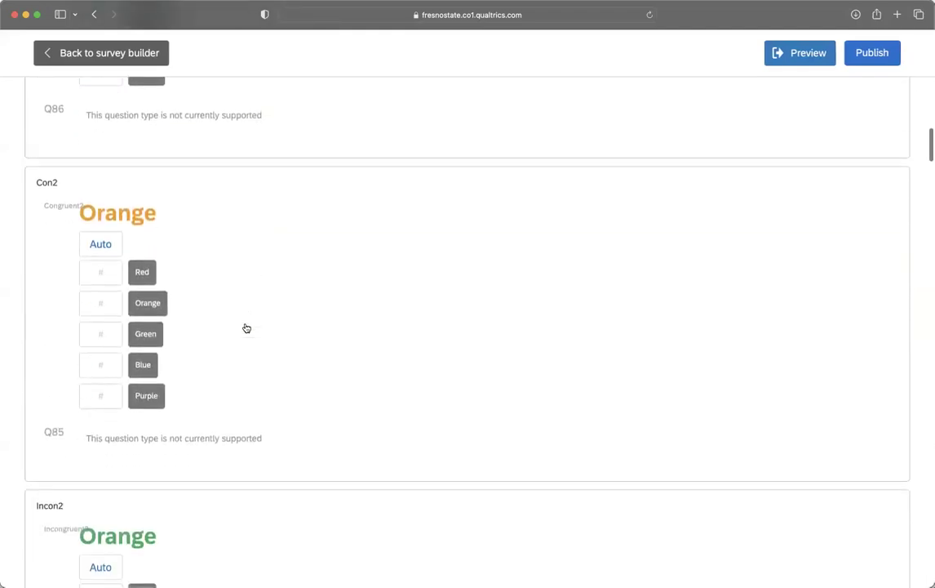
pyautogui.scroll(-2, 246, 328)
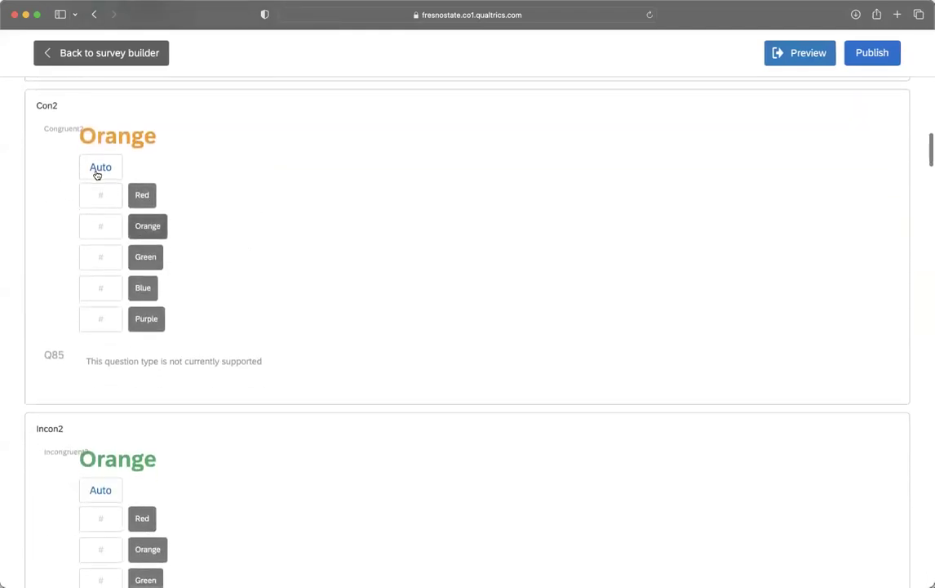
pyautogui.click(102, 197)
pyautogui.write('10')
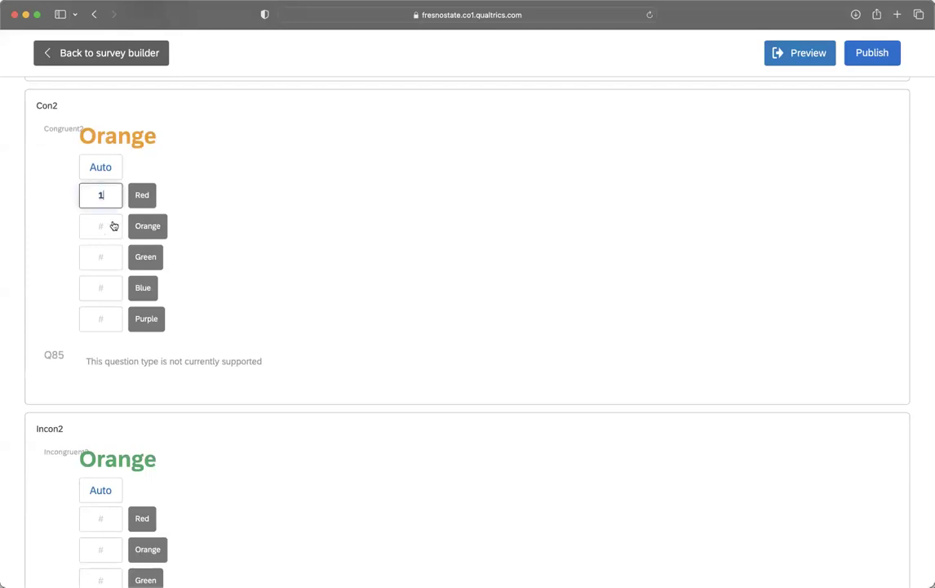
pyautogui.click(102, 228)
pyautogui.write('1')
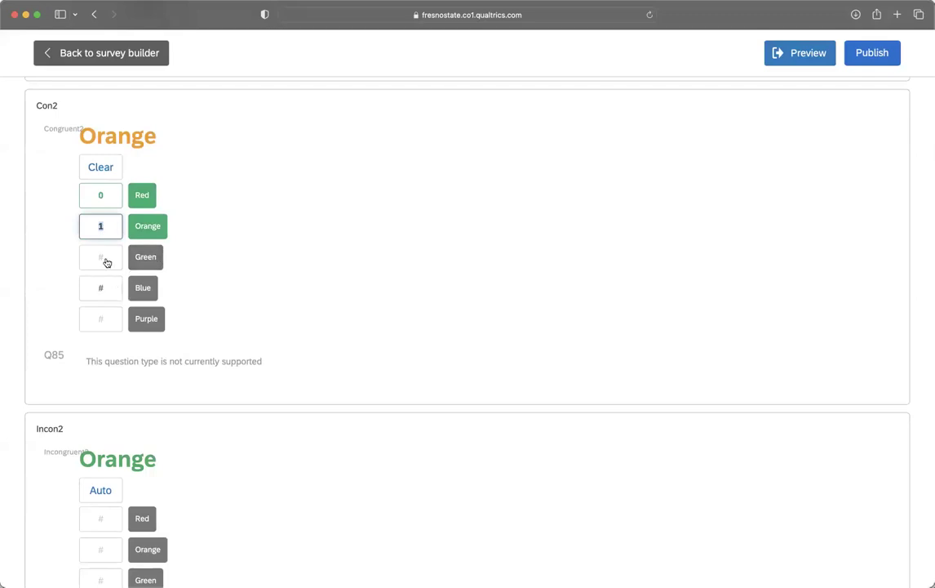
pyautogui.click(106, 260)
pyautogui.write('1')
pyautogui.write('0')
pyautogui.click(104, 284)
pyautogui.write('1')
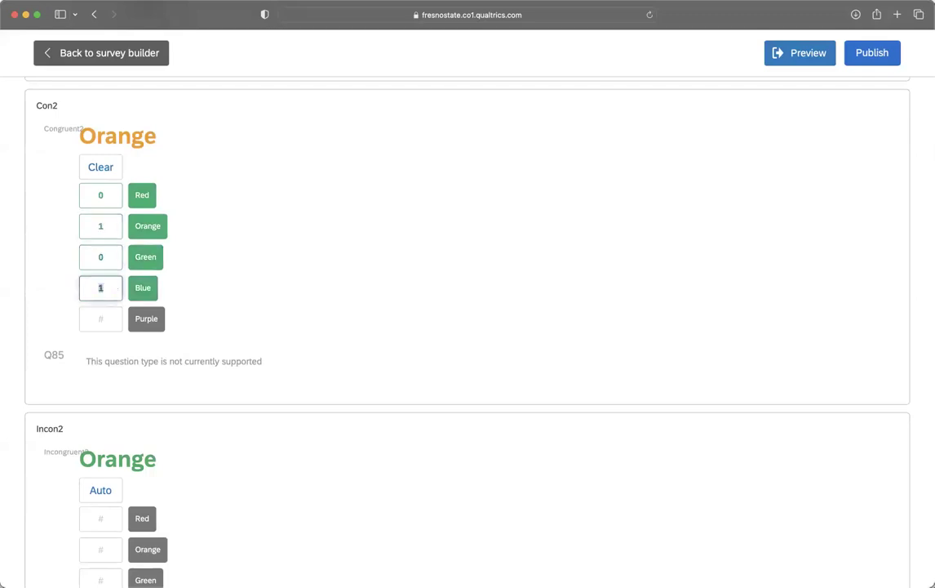
pyautogui.click(102, 317)
pyautogui.write('0')
# Score the Con3 question with 1 for Green and 0 for Red, Orange, Blue and Purple.
pyautogui.scroll(-10, 176, 345)
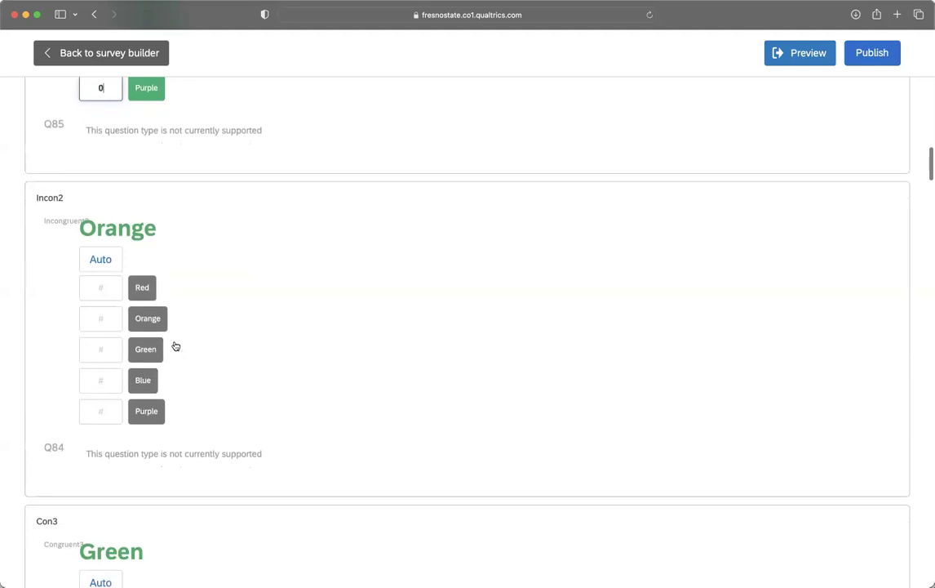
pyautogui.scroll(-5, 175, 345)
pyautogui.click(108, 225)
pyautogui.click(104, 202)
pyautogui.write('1')
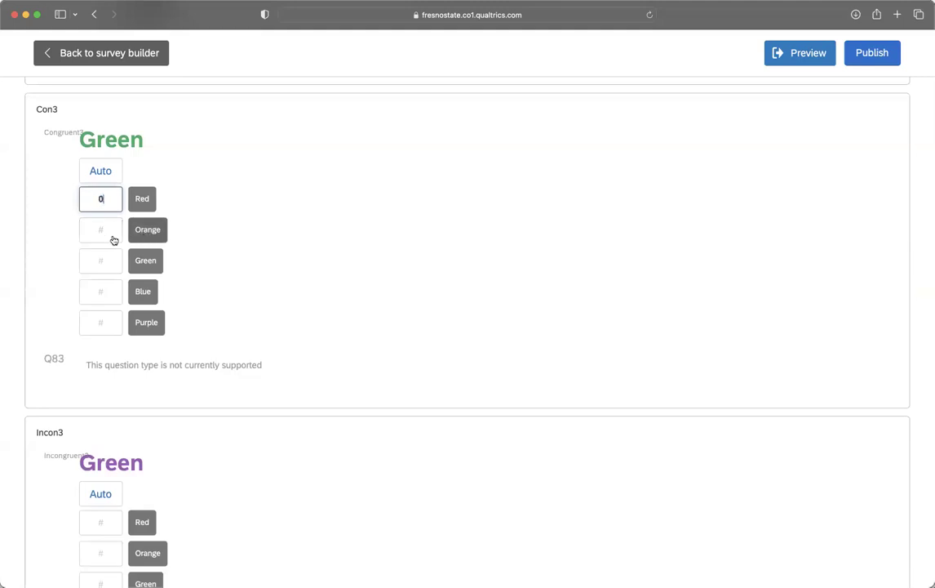
pyautogui.click(104, 232)
pyautogui.write('0')
pyautogui.click(101, 261)
pyautogui.write('1')
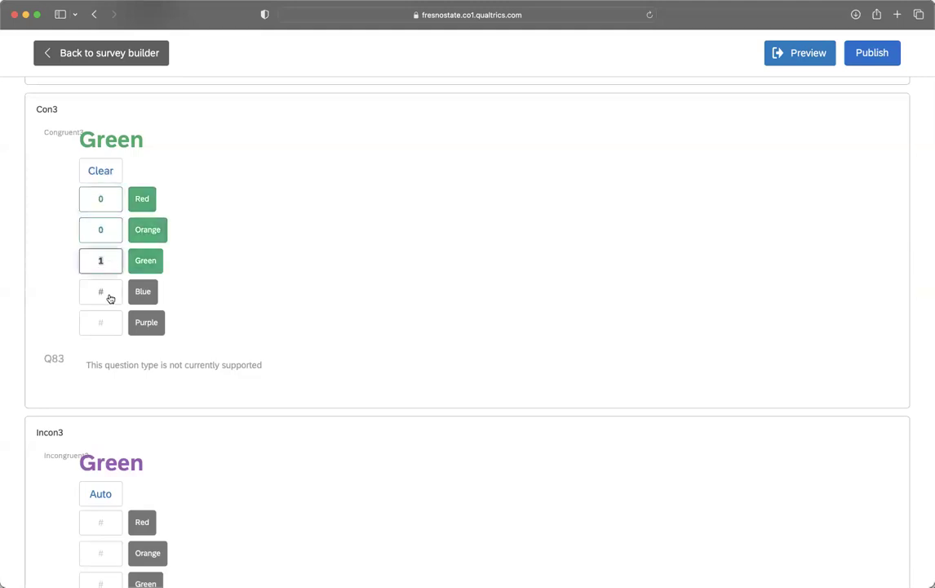
pyautogui.click(109, 294)
pyautogui.write('0')
pyautogui.click(111, 322)
pyautogui.write('0')
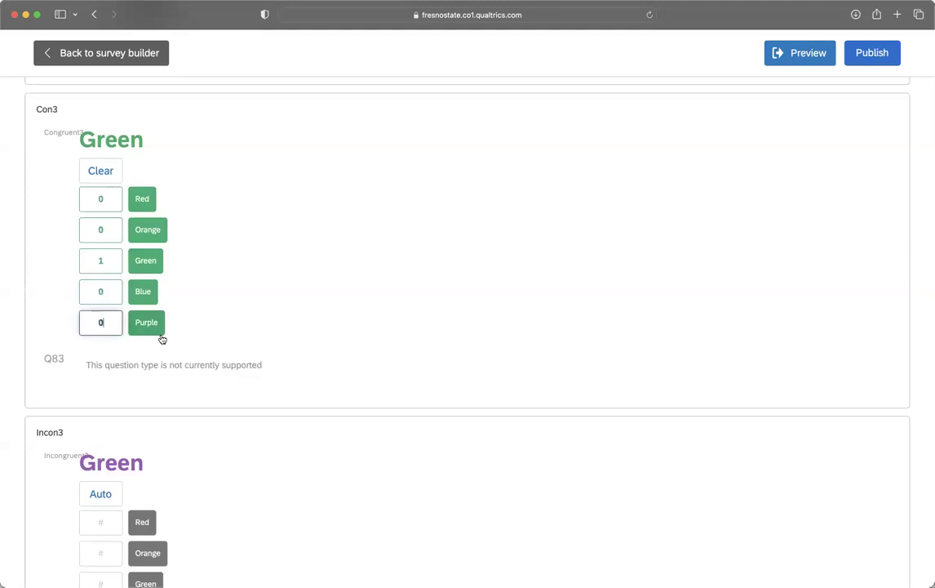
# Score the Con4 question with 1 for Blue and 0 for Red, Orange, Green and Purple.
pyautogui.scroll(-15, 162, 339)
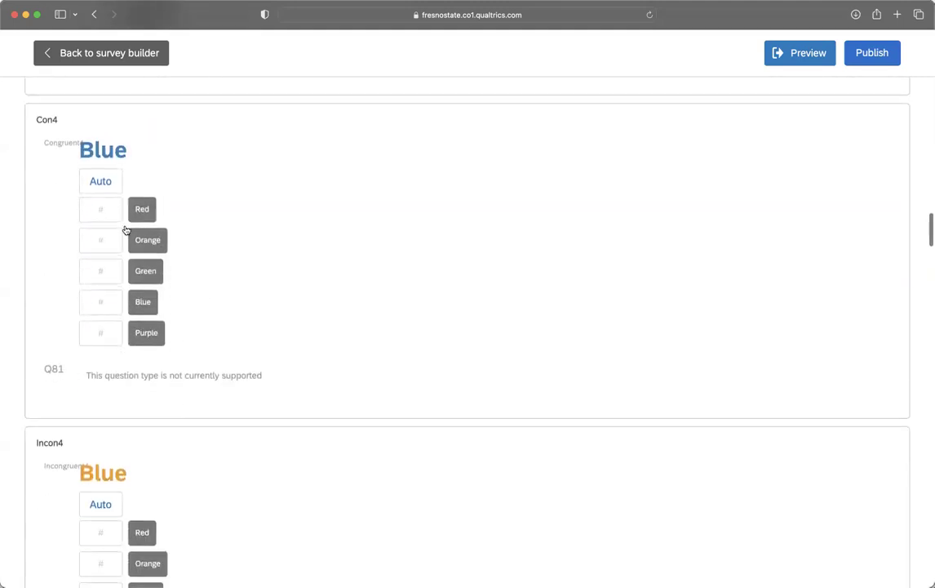
pyautogui.click(106, 208)
pyautogui.write('1')
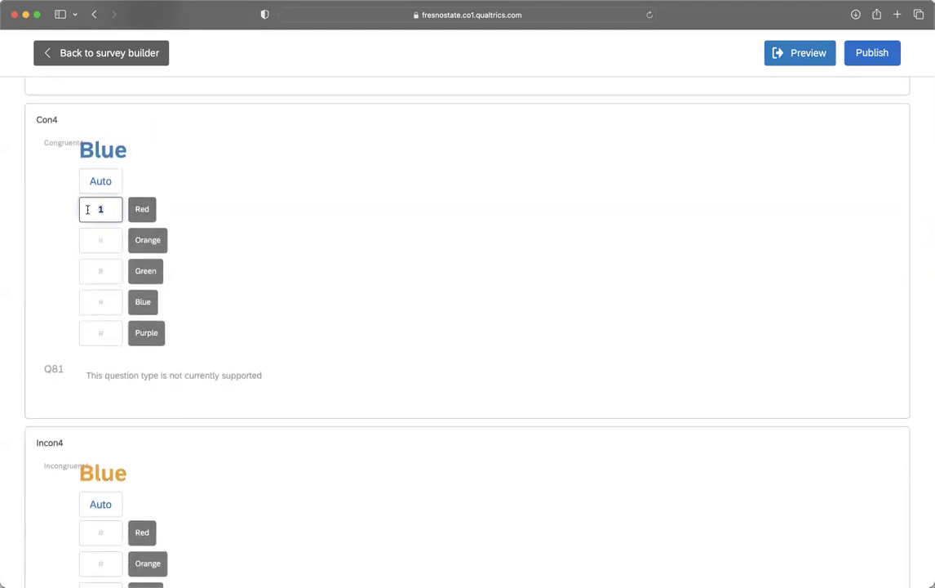
pyautogui.write('0')
pyautogui.click(108, 239)
pyautogui.write('0')
pyautogui.click(110, 269)
pyautogui.write('0')
pyautogui.click(106, 301)
pyautogui.click(104, 336)
pyautogui.write('0')
# Score the Con5 question with 1 for Purple and 0 for Red, Orange, Green and Blue.
pyautogui.scroll(-10, 230, 356)
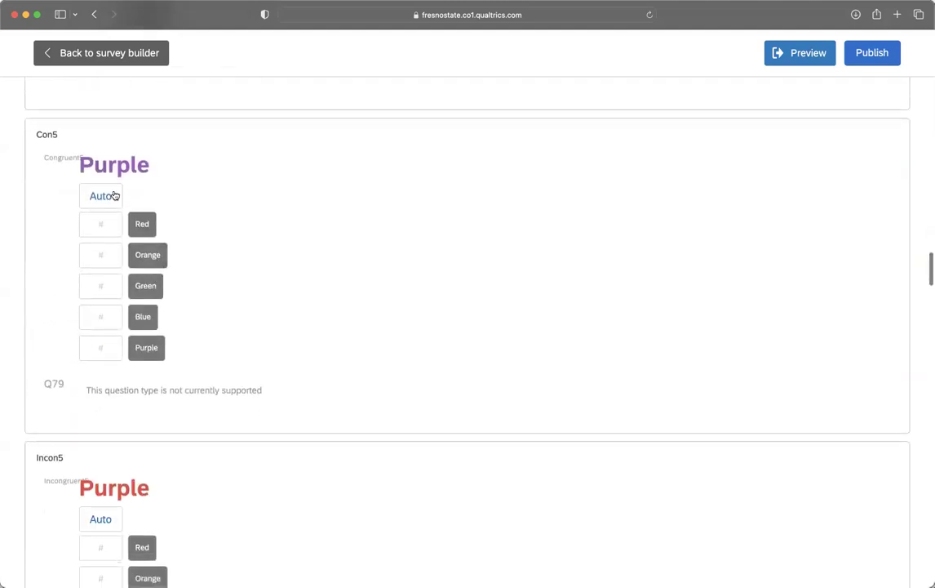
pyautogui.click(116, 223)
pyautogui.write('10')
pyautogui.moveTo(109, 223); pyautogui.dragTo(72, 226)
pyautogui.write('0')
pyautogui.click(113, 254)
pyautogui.write('0')
pyautogui.click(109, 288)
pyautogui.write('1')
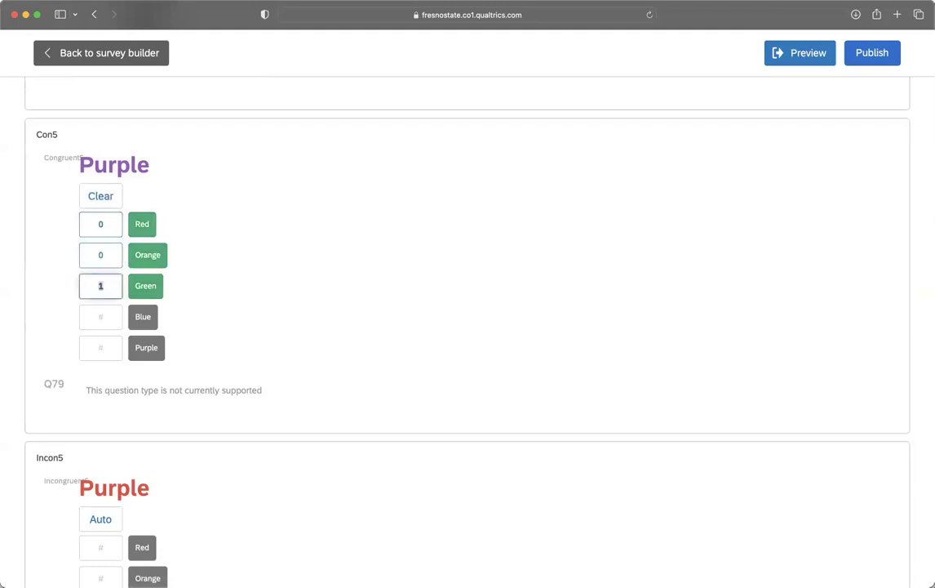
pyautogui.click(109, 320)
pyautogui.write('0')
pyautogui.click(111, 347)
pyautogui.write('1')
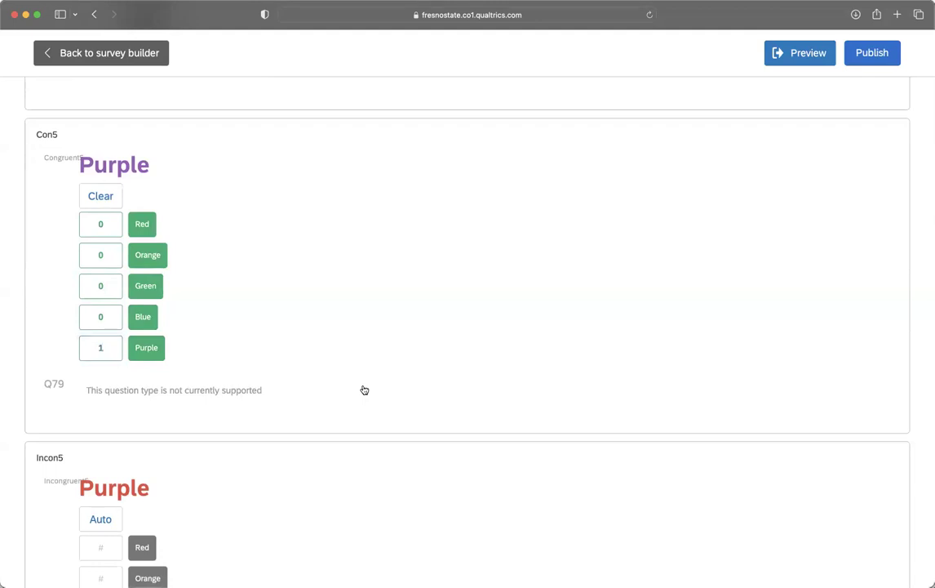
# Publish the survey with the version description left as User-published version.
pyautogui.scroll(15, 365, 390)
pyautogui.scroll(20, 366, 396)
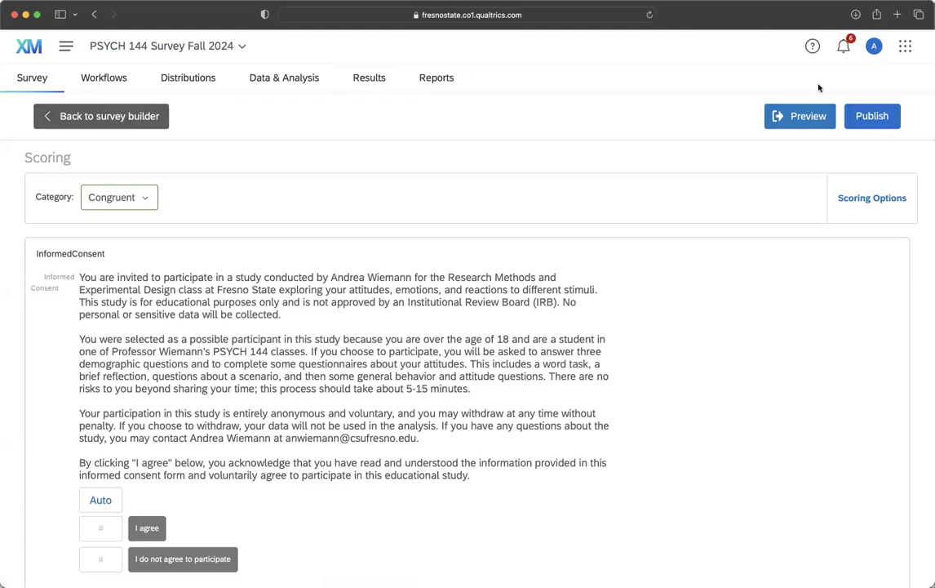
pyautogui.click(892, 117)
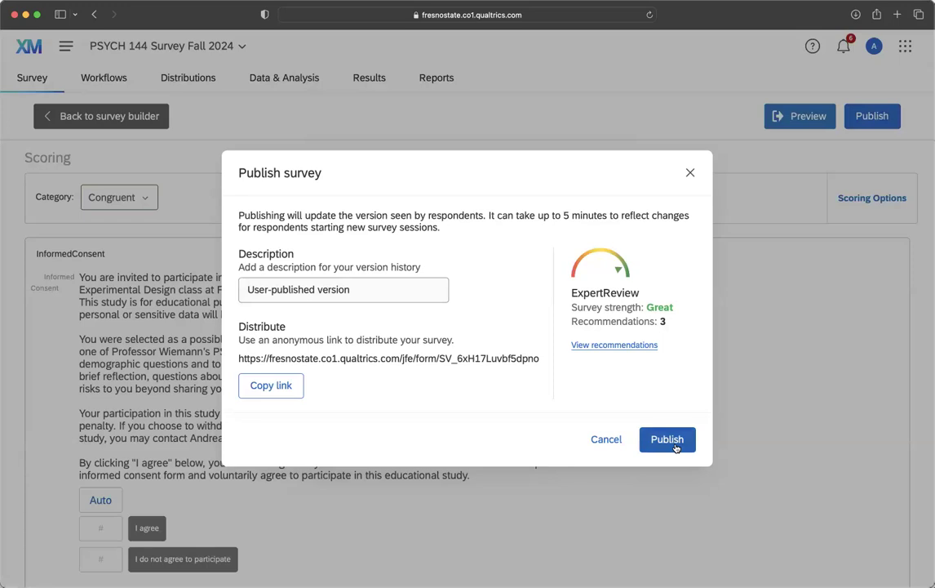
pyautogui.click(671, 442)
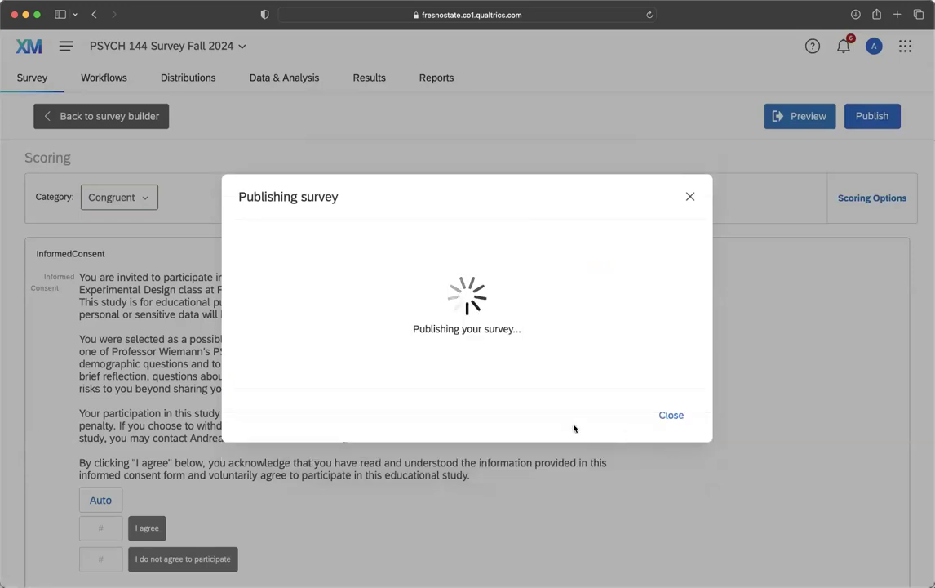